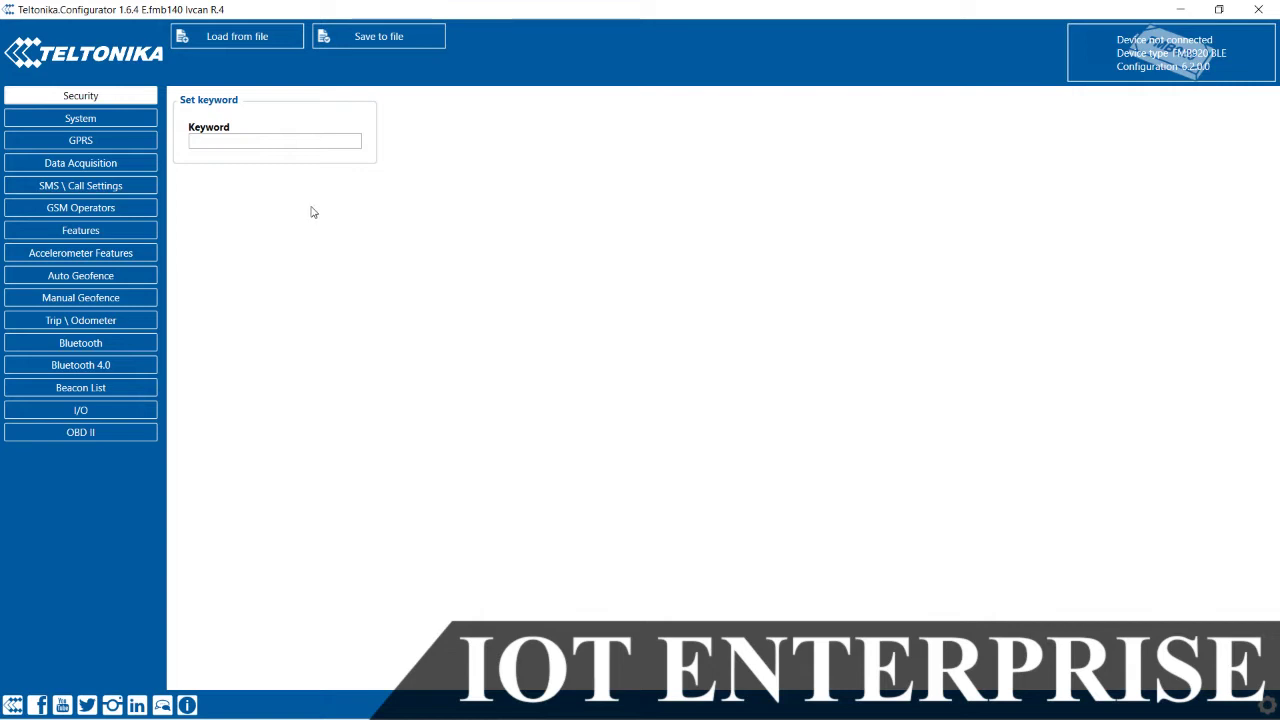
Step: Enter the device's security keyword in the Security tab's Keyword box
left_click(251, 140)
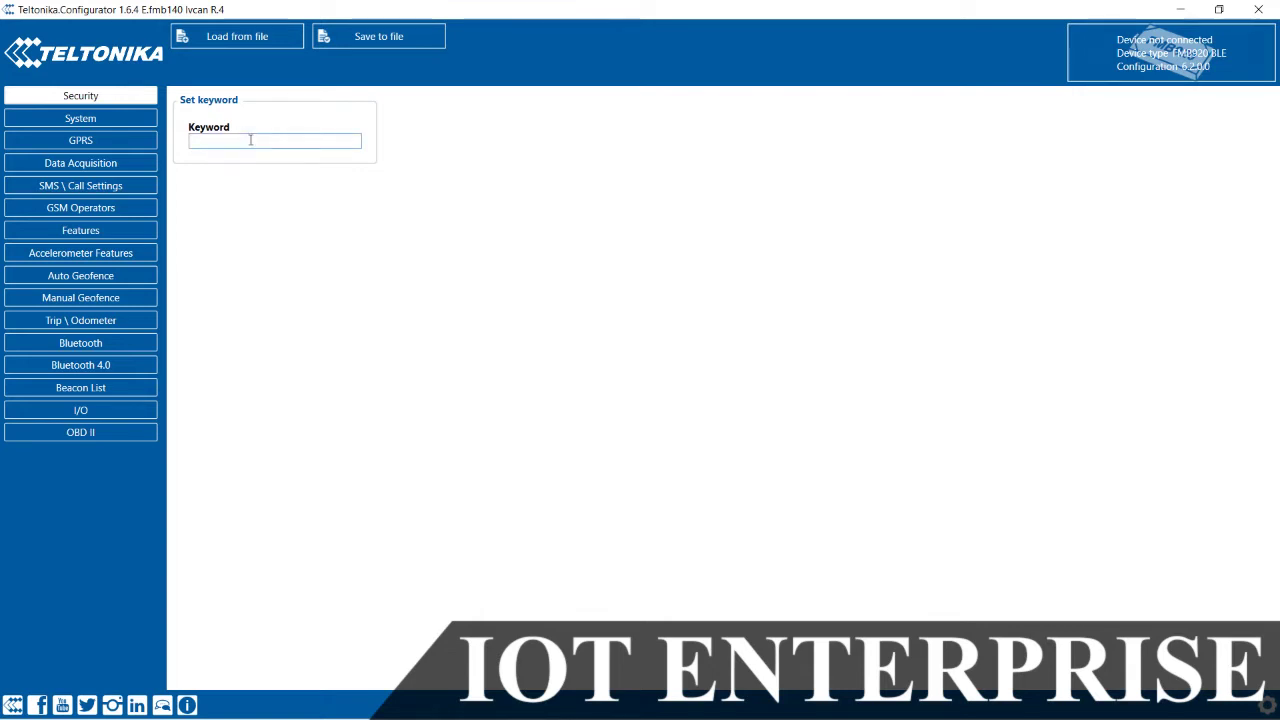
type("12345")
Step: On the System page, set Records Saving and Battery Charge Mode to Always
left_click(109, 121)
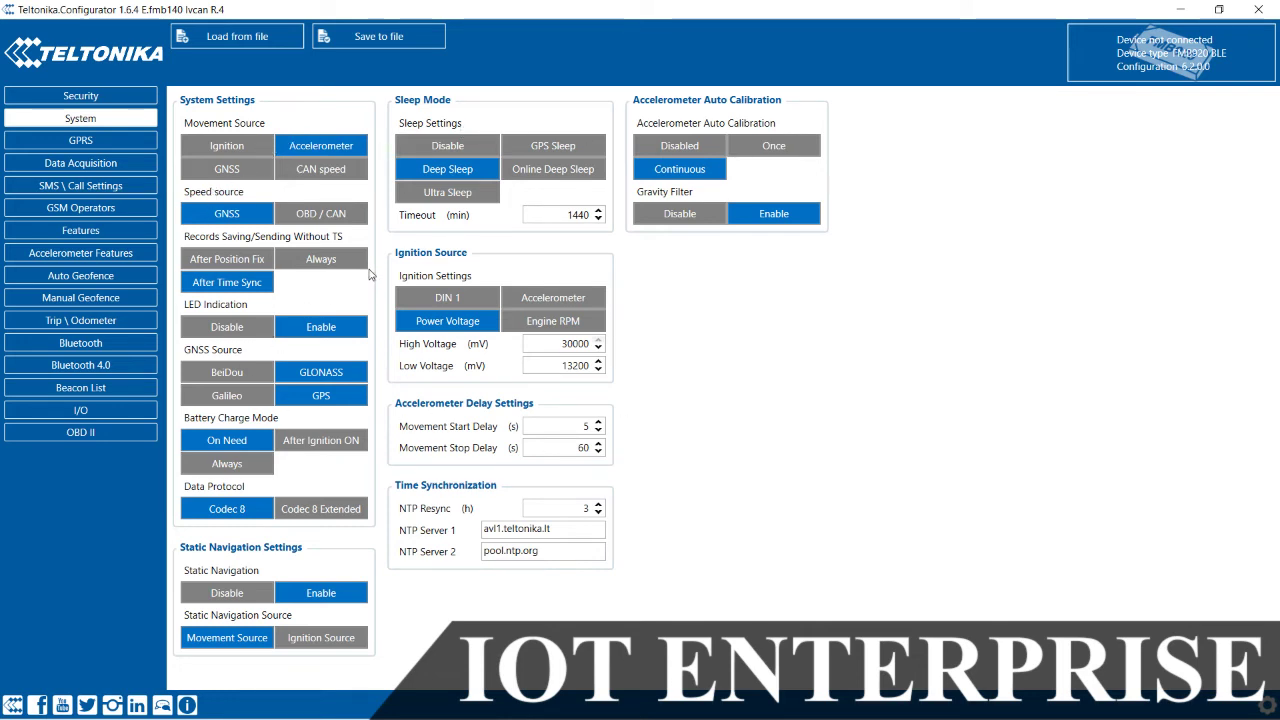
left_click(321, 262)
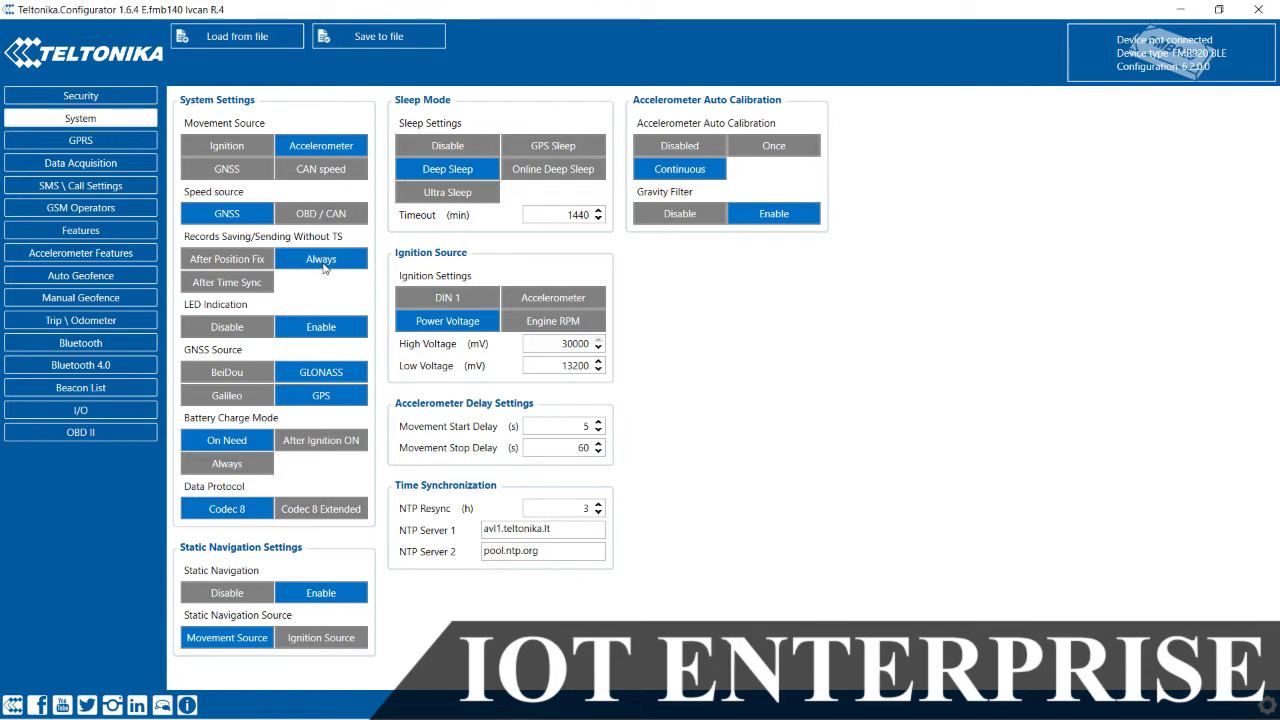
left_click(244, 466)
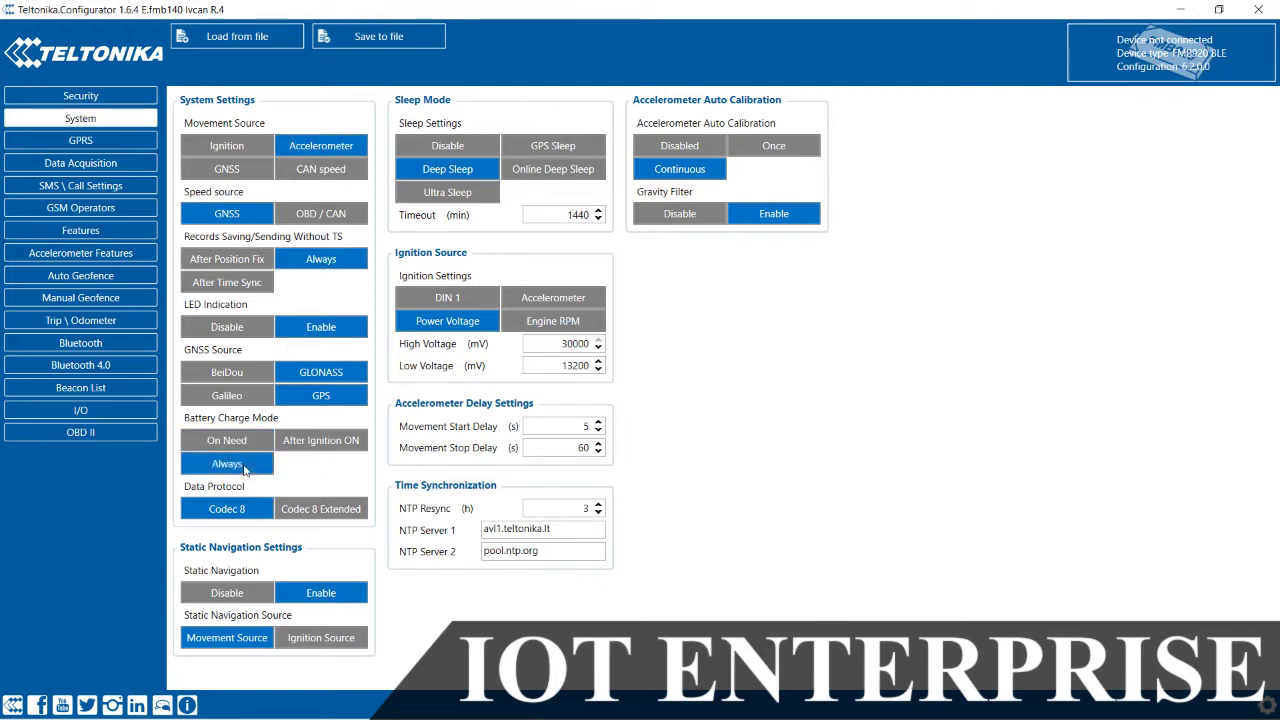
Step: Set Sleep Mode to Disable after briefly trying GPS Sleep and Deep Sleep
left_click(467, 148)
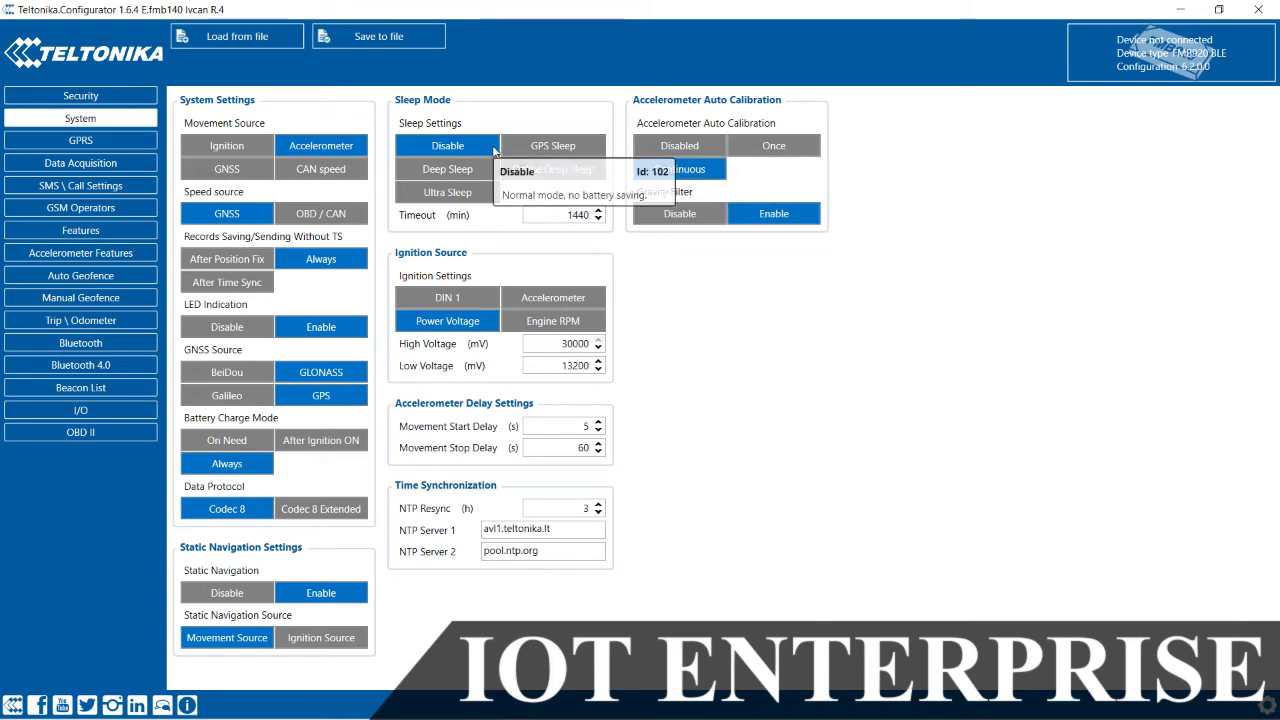
left_click(545, 148)
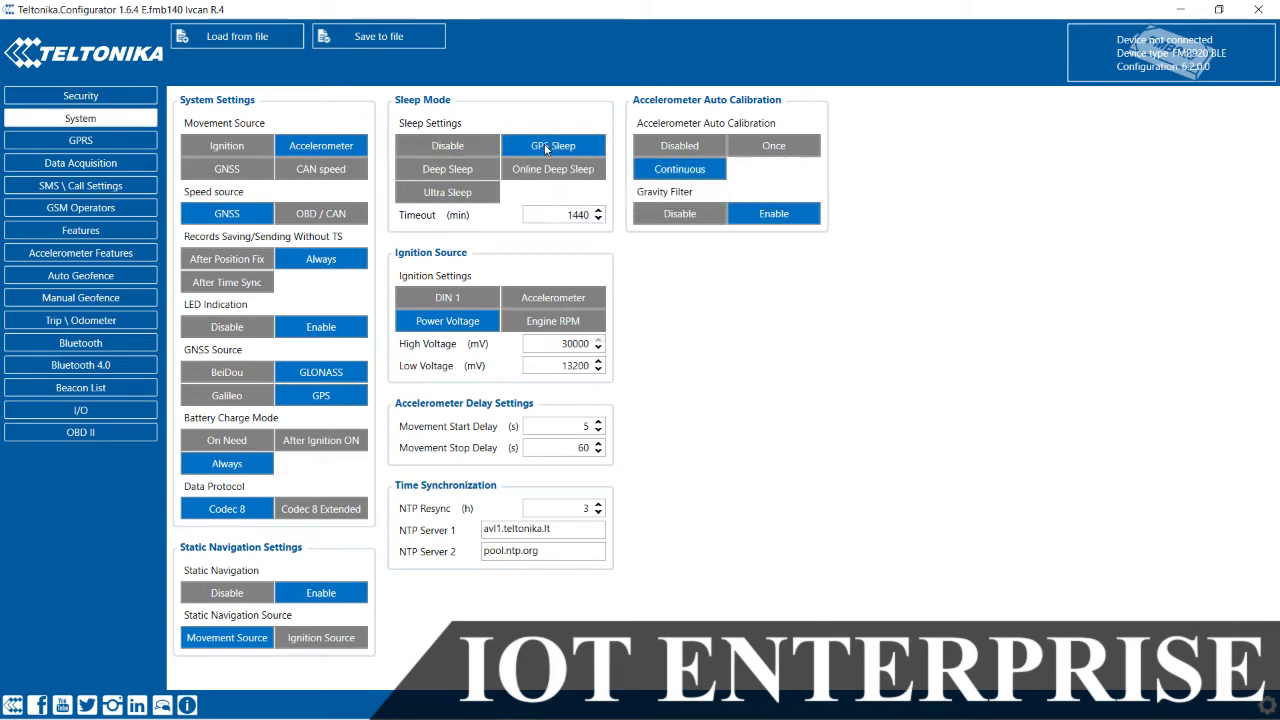
left_click(480, 150)
left_click(470, 177)
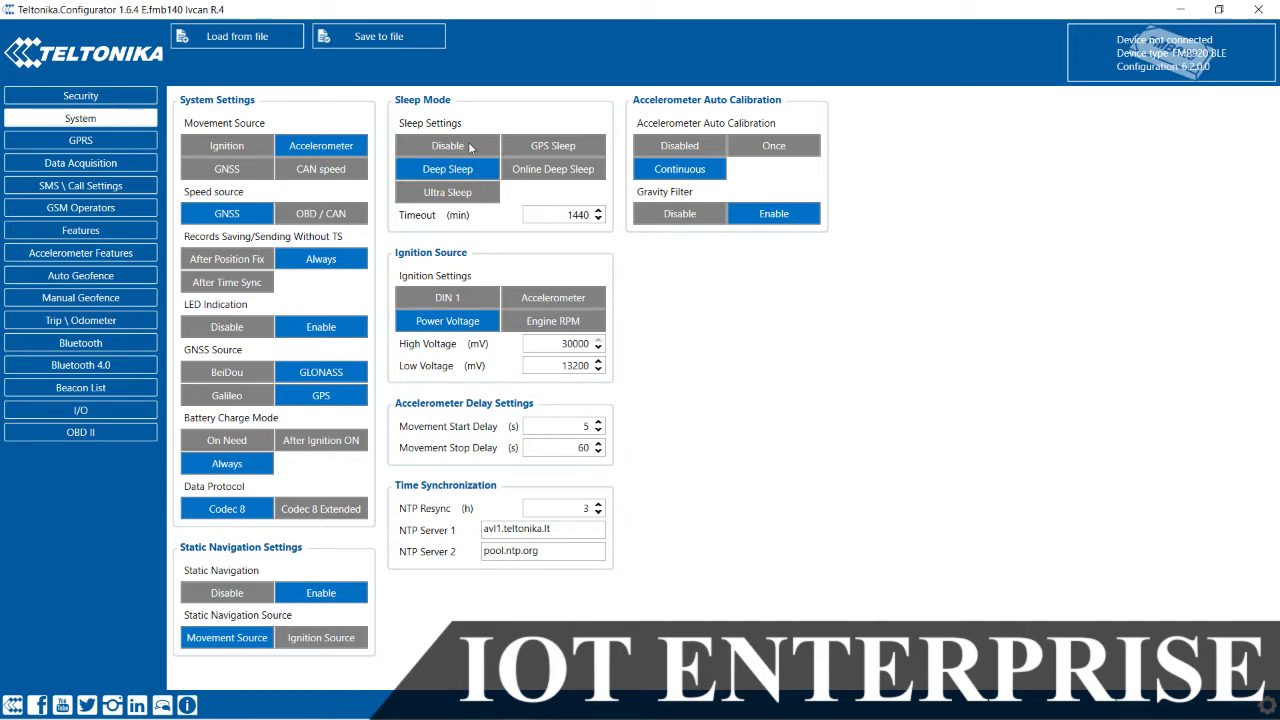
left_click(474, 146)
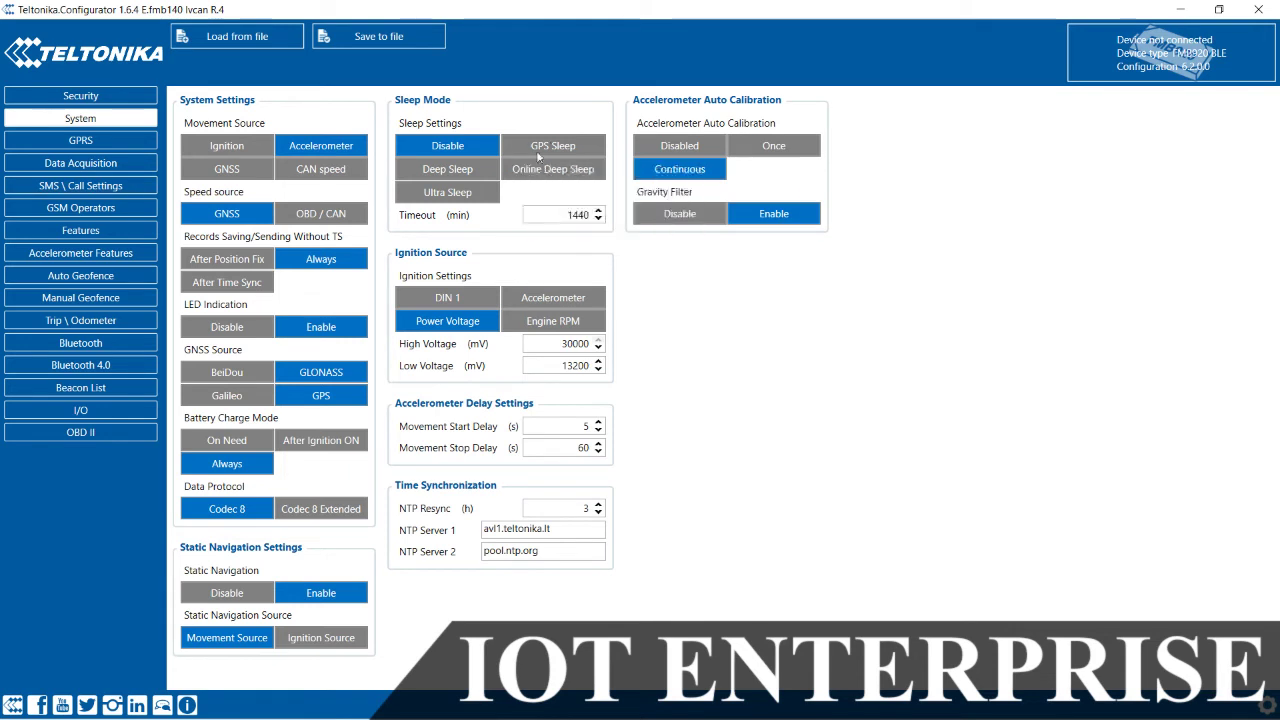
left_click(102, 143)
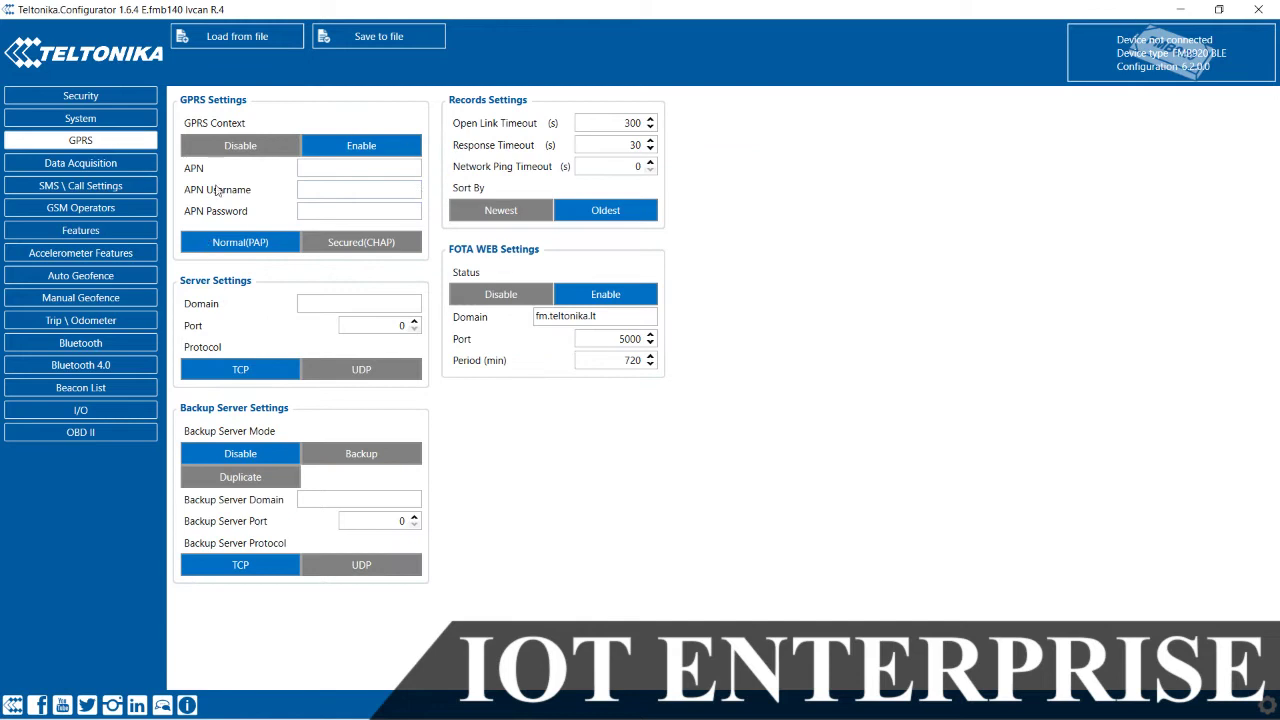
Step: Review the empty APN, APN Username, APN Password and server Domain fields on the GPRS page
left_click(344, 193)
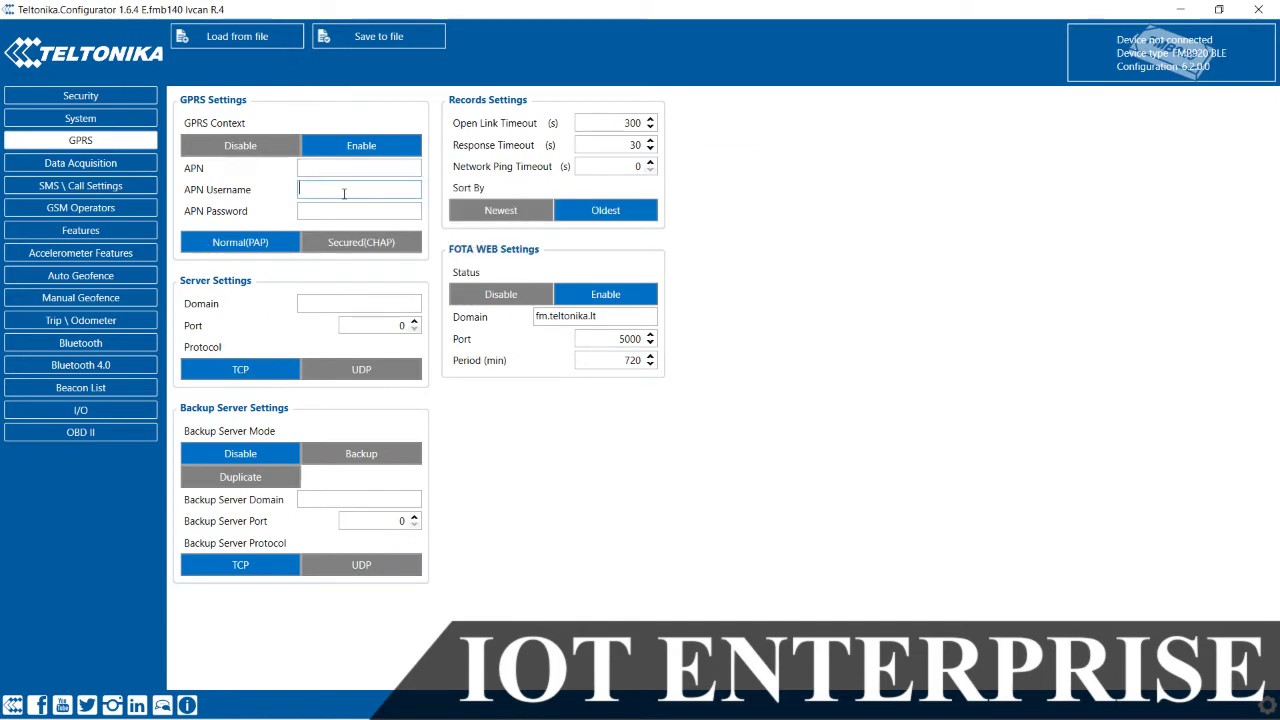
left_click(363, 304)
left_click(375, 171)
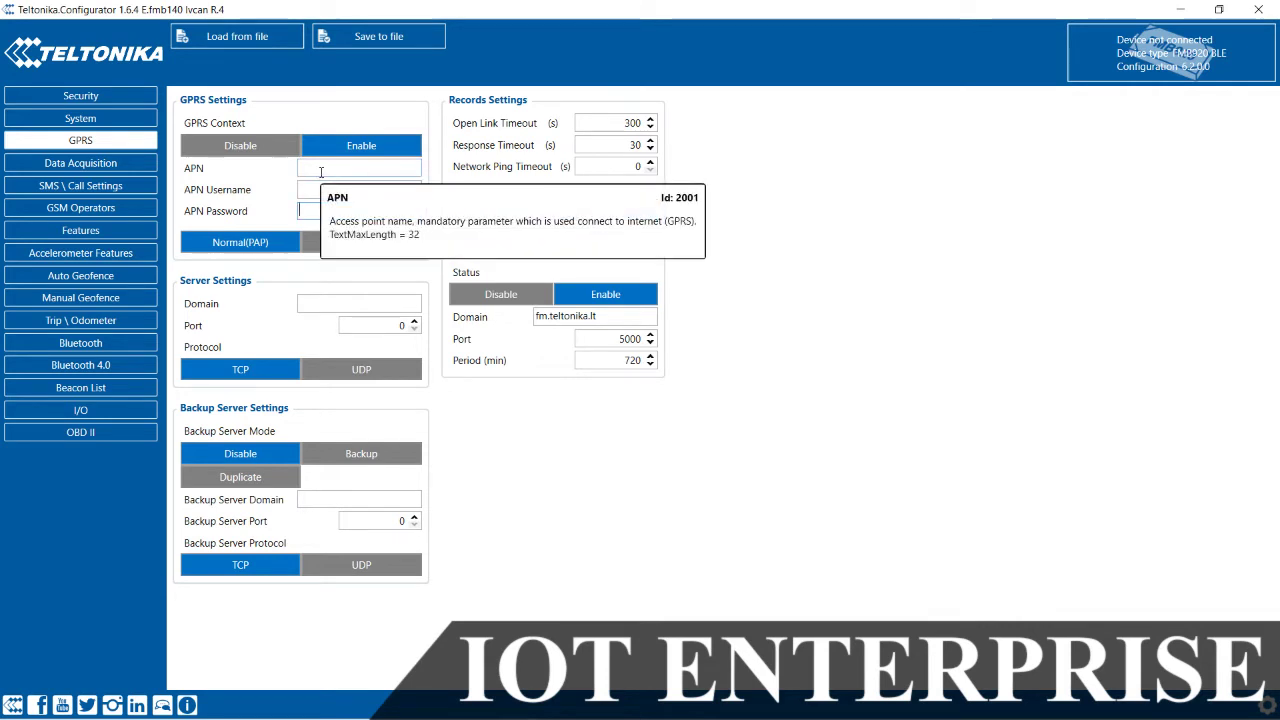
left_click(321, 170)
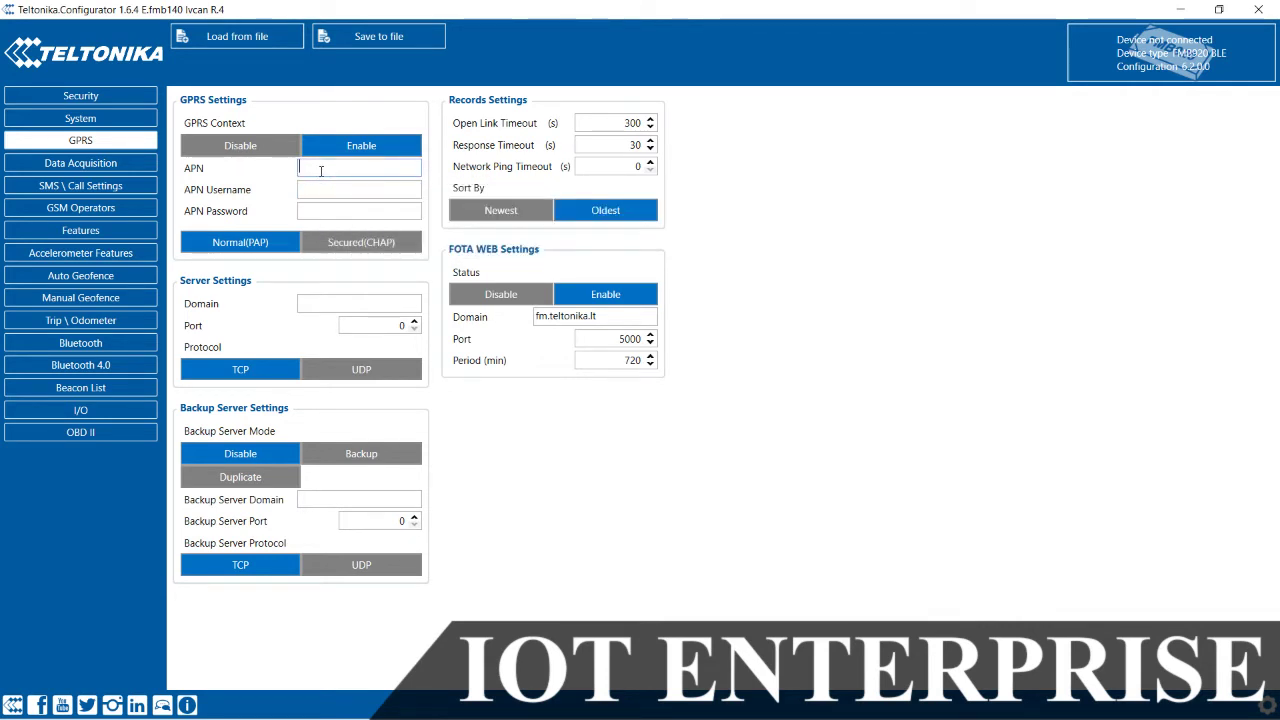
left_click(313, 211)
left_click(330, 169)
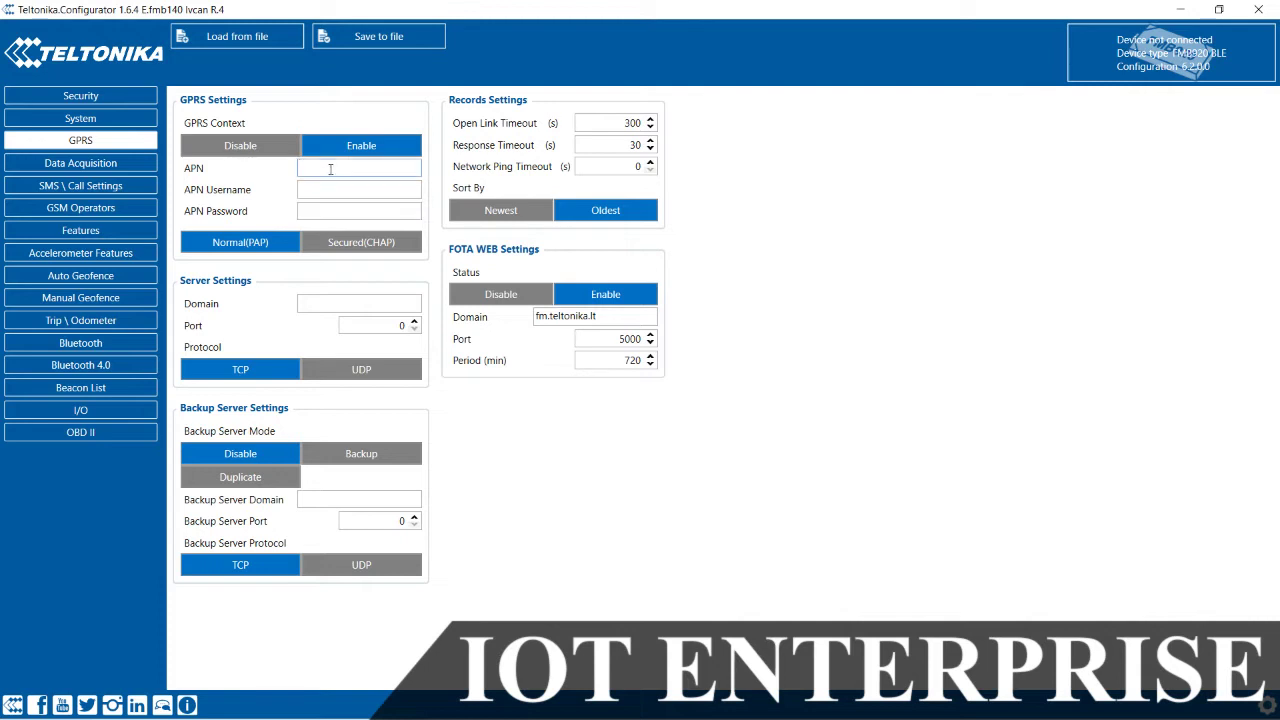
left_click(317, 189)
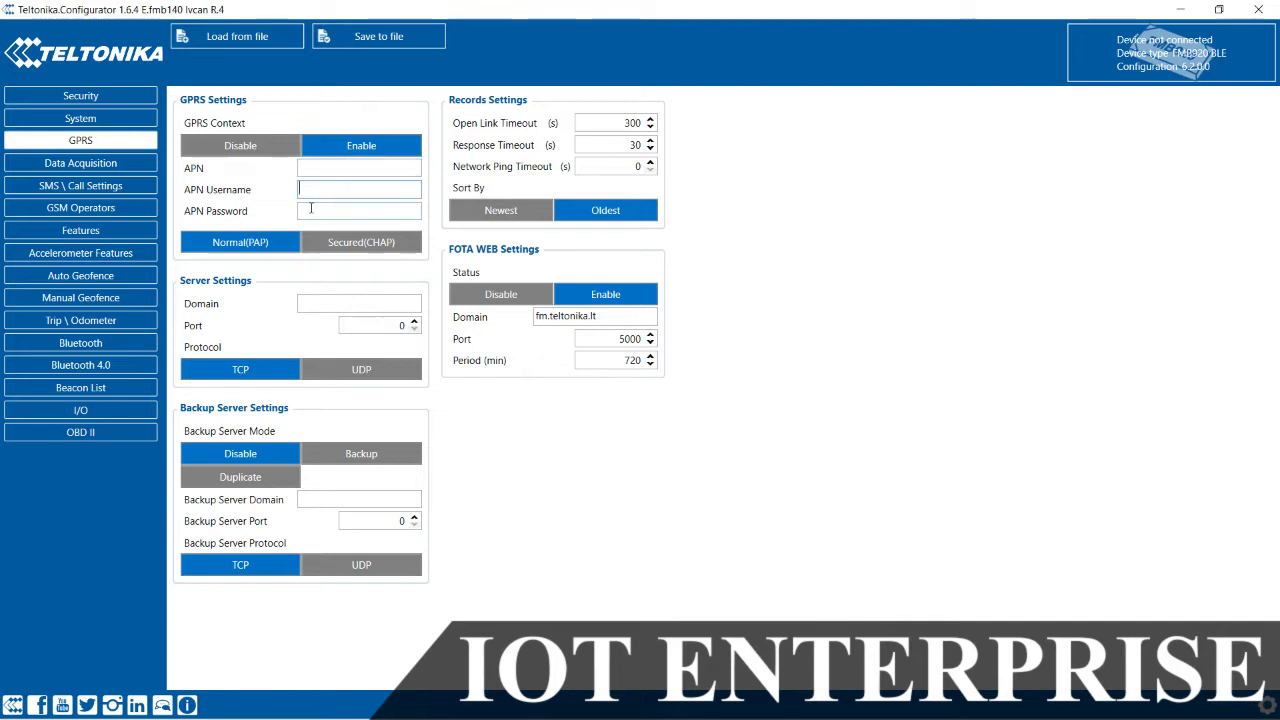
left_click(310, 210)
left_click(328, 170)
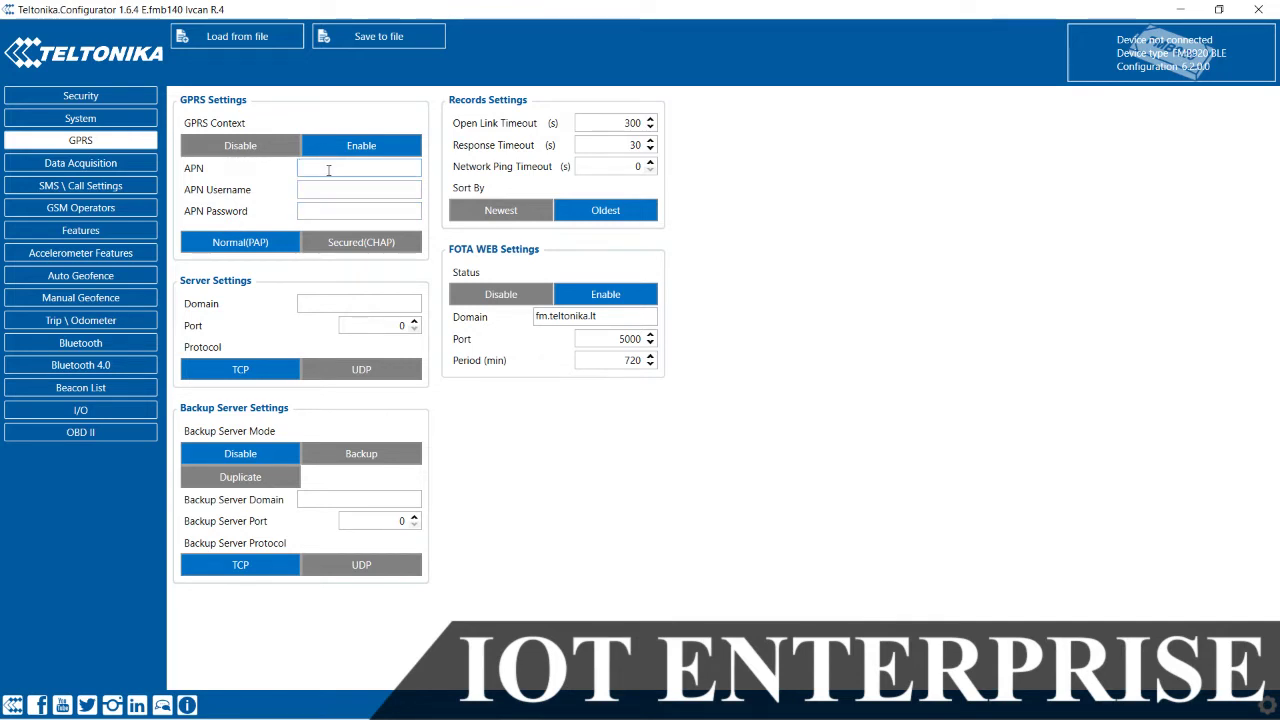
left_click(303, 190)
left_click(313, 204)
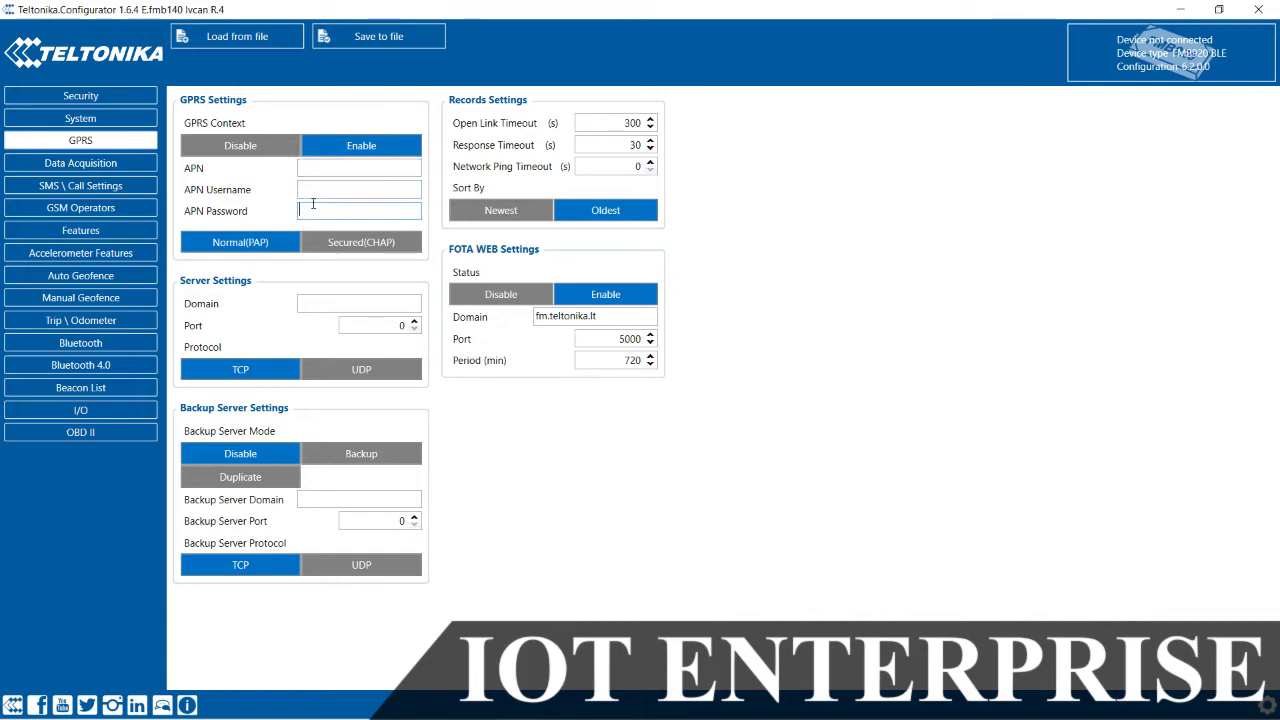
left_click(383, 304)
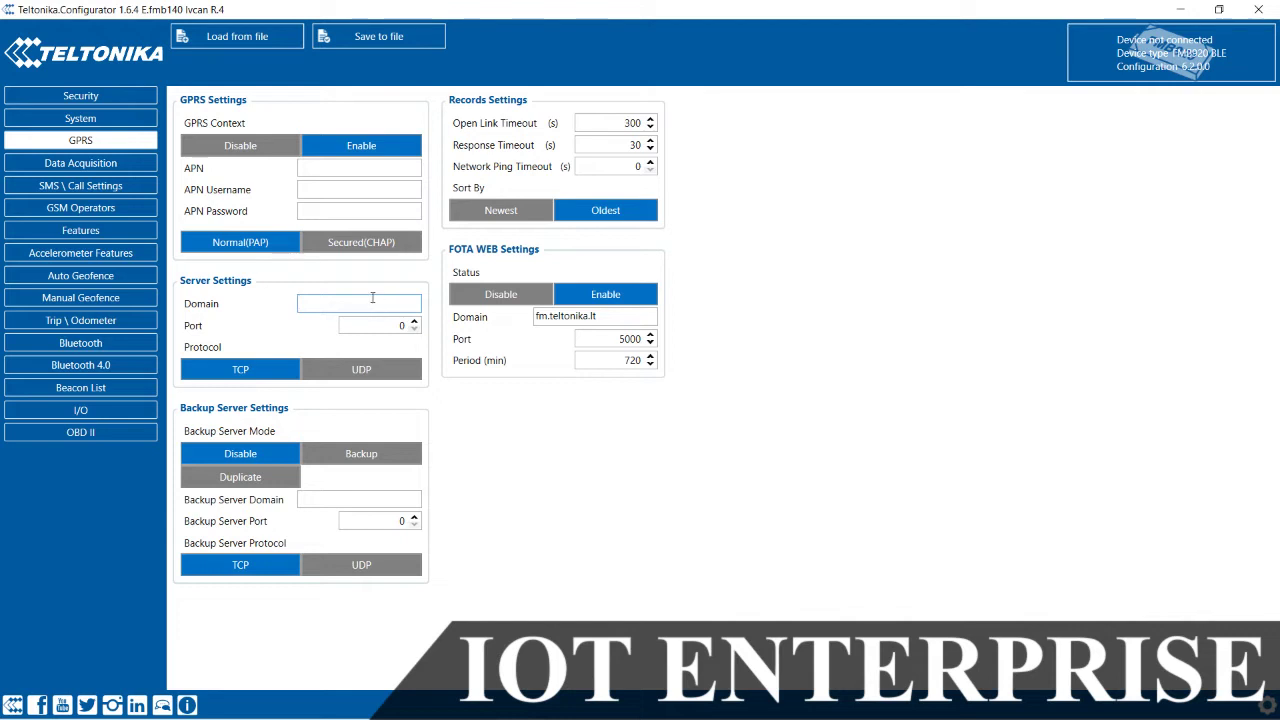
Step: Set the server domain to nl2.gpsgsm.org and port to 21328
type("nl2.gpsgsm.org")
key("Tab")
type("21328")
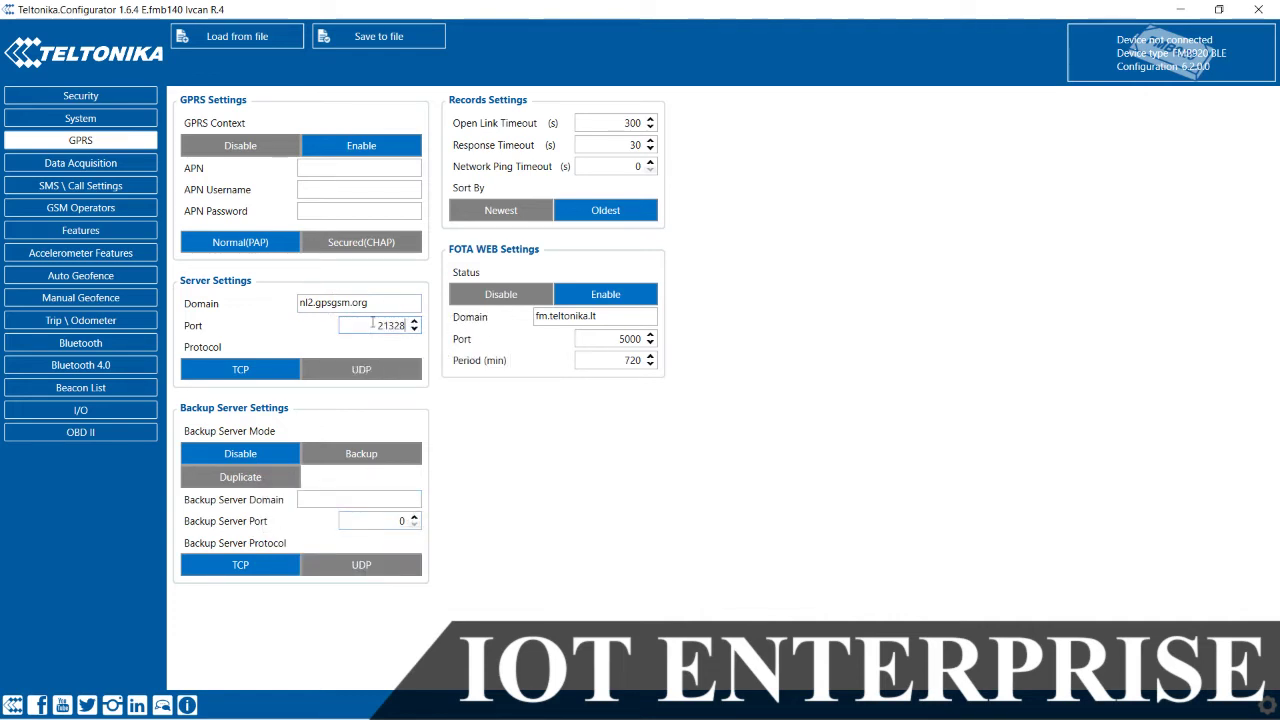
Step: Set Open Link Timeout 259200 s, Response Timeout 300 s, and record sorting to Newest
double_click(630, 123)
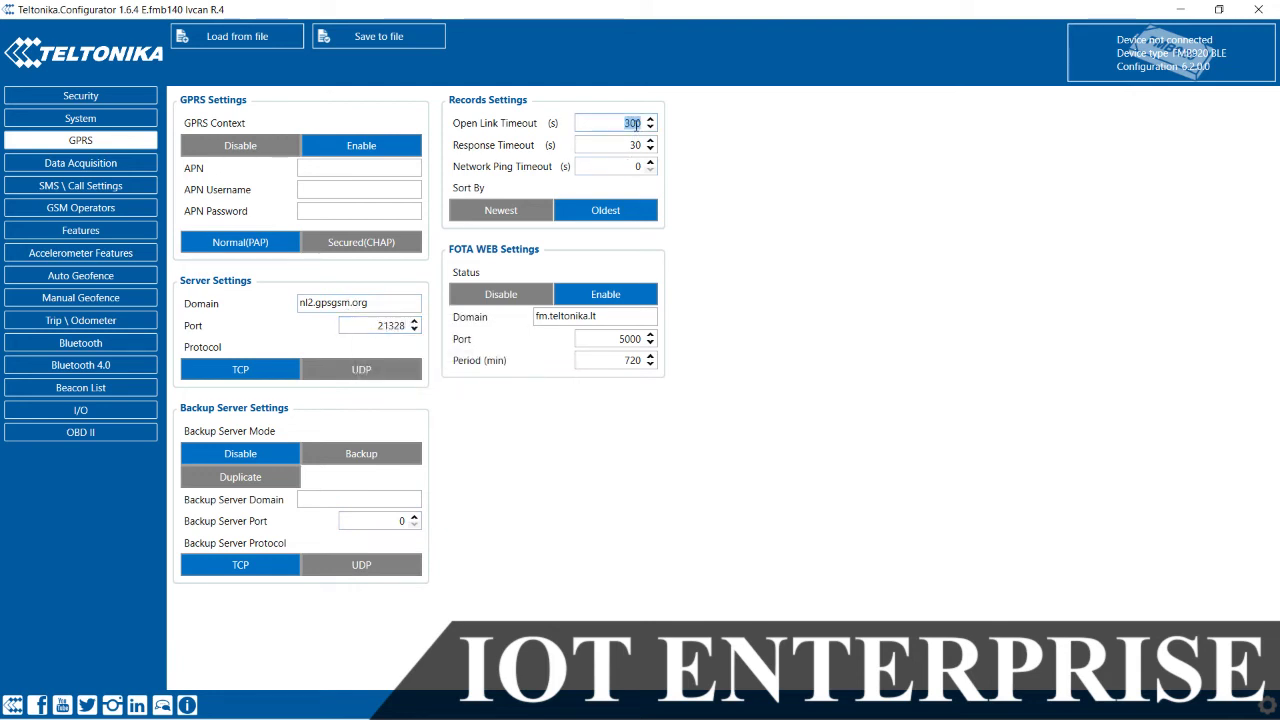
type("2590")
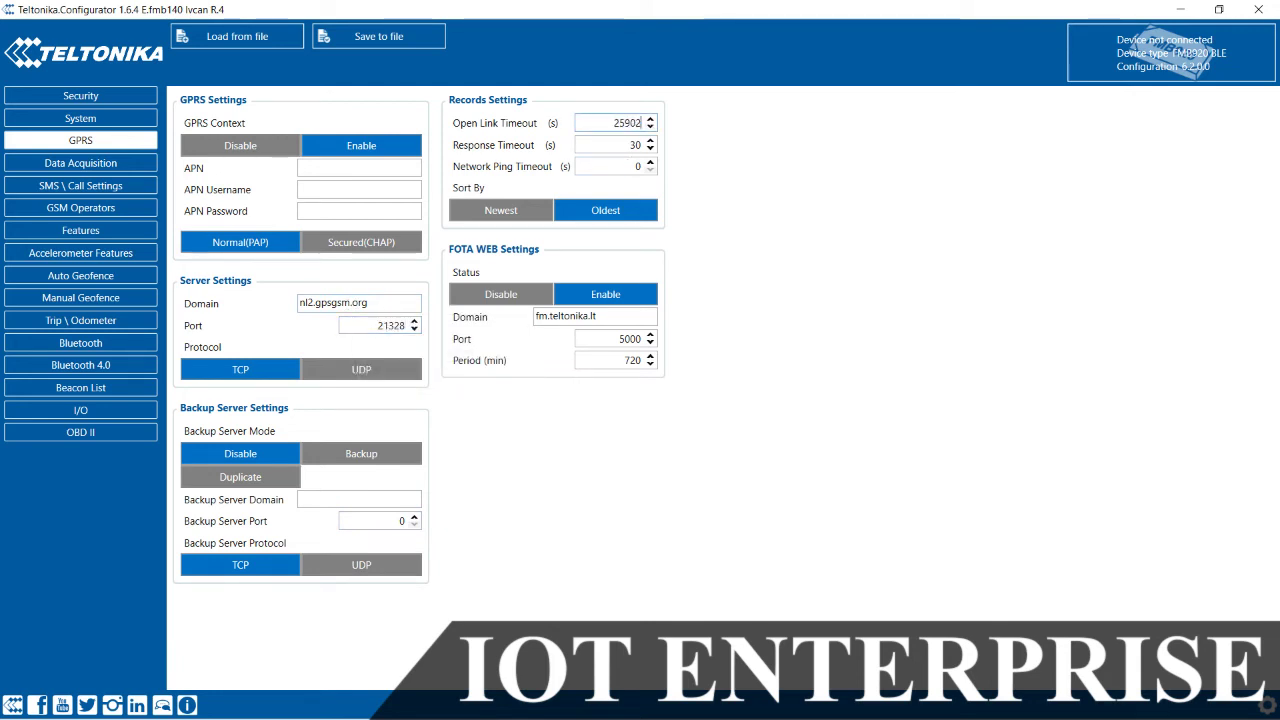
key("BackSpace")
type("200")
double_click(633, 146)
type("300")
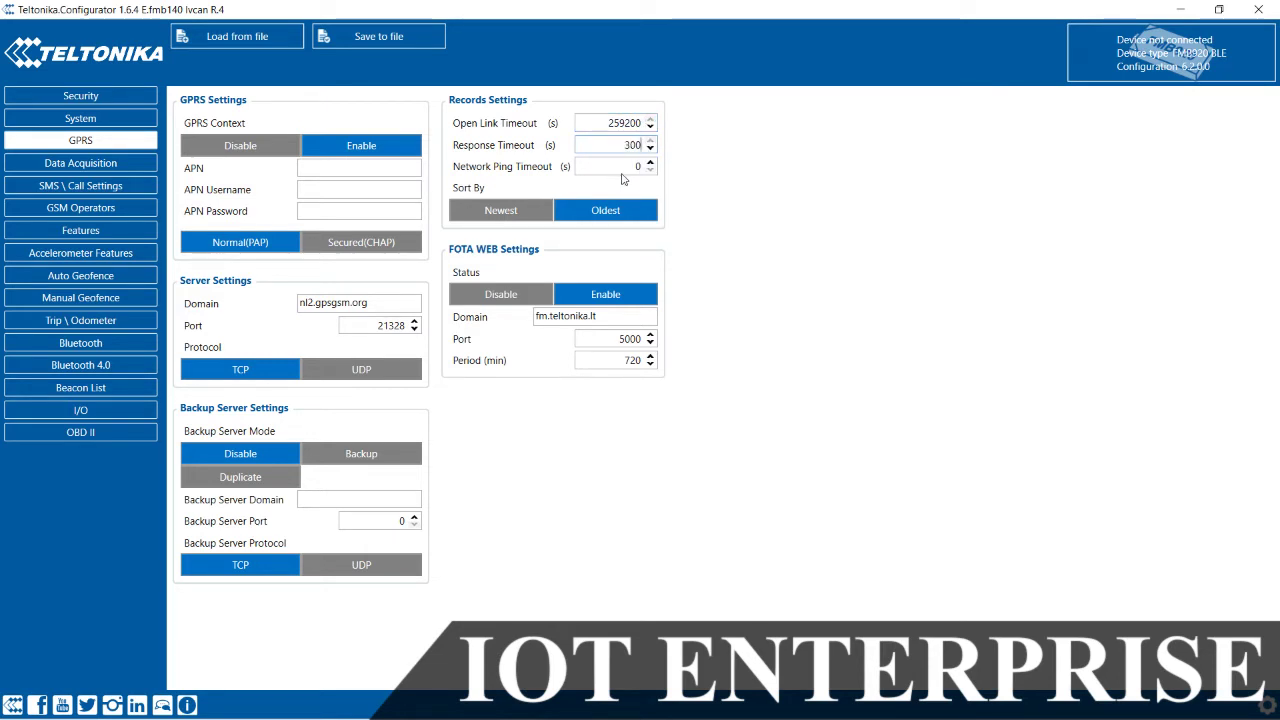
left_click(510, 212)
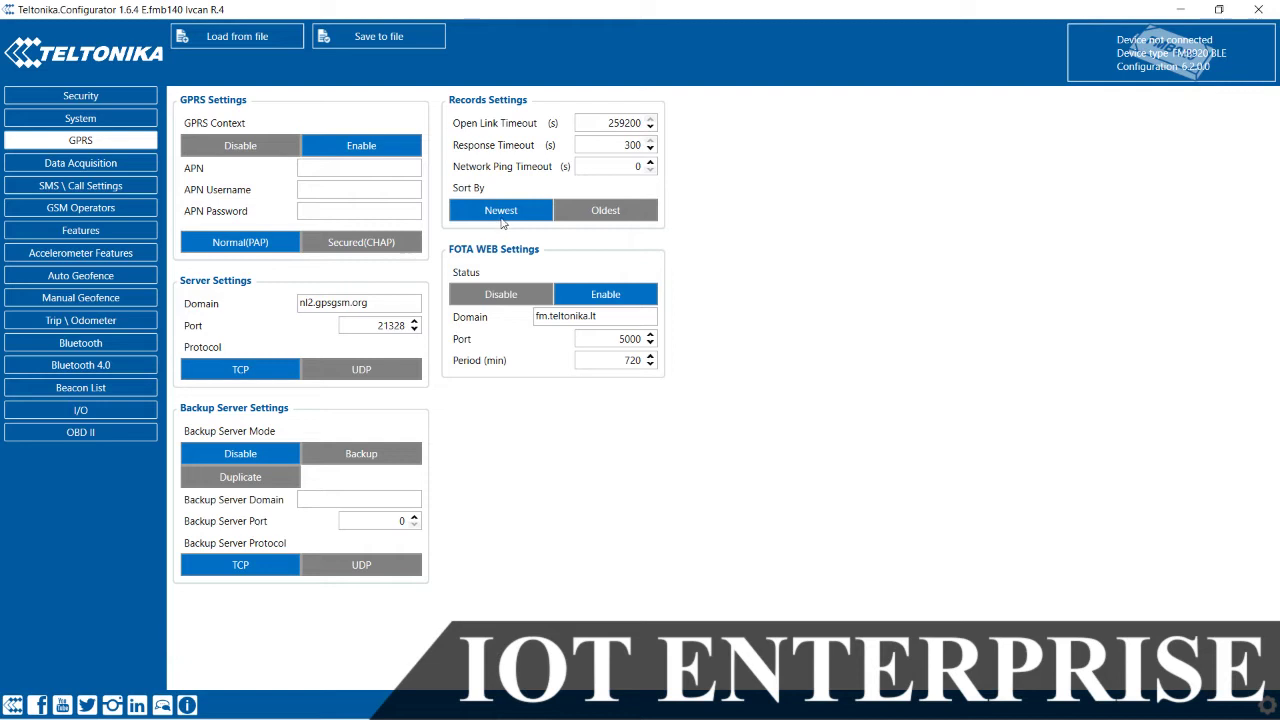
Step: In Data Acquisition, set On stop Home Min Period 300 and Send Period 600
mouse_move(498, 220)
left_click(115, 163)
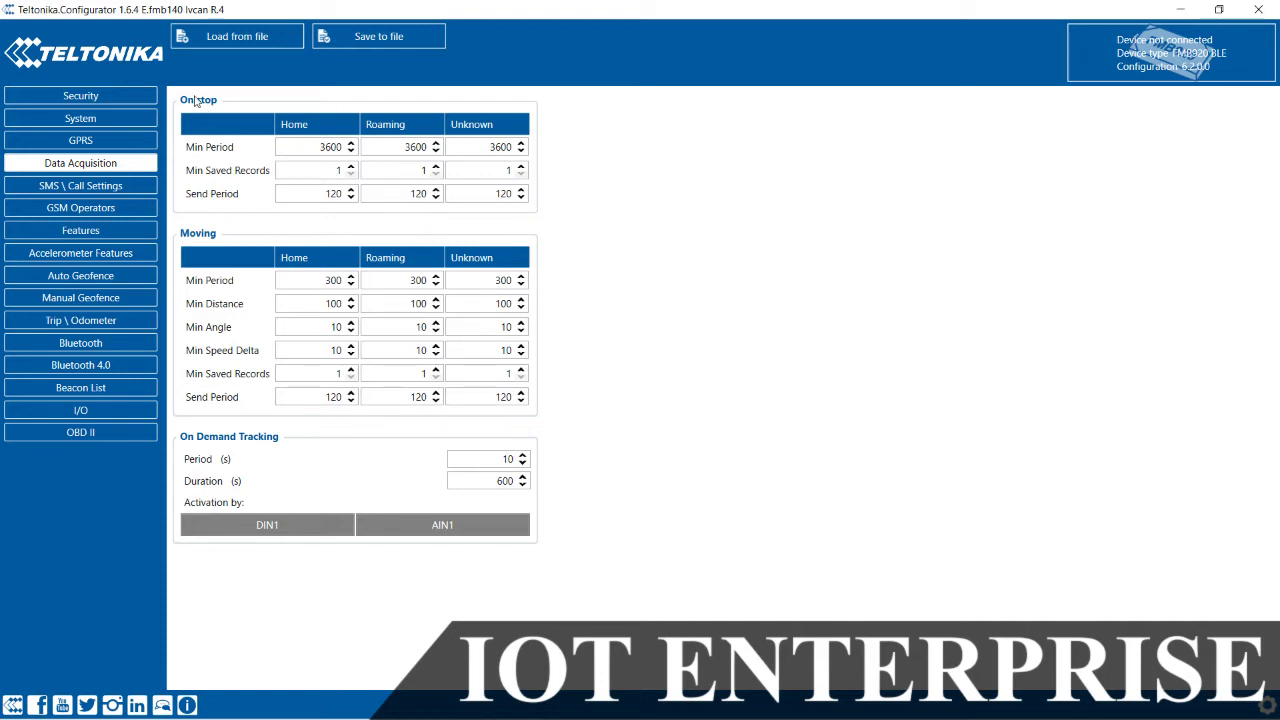
mouse_move(214, 235)
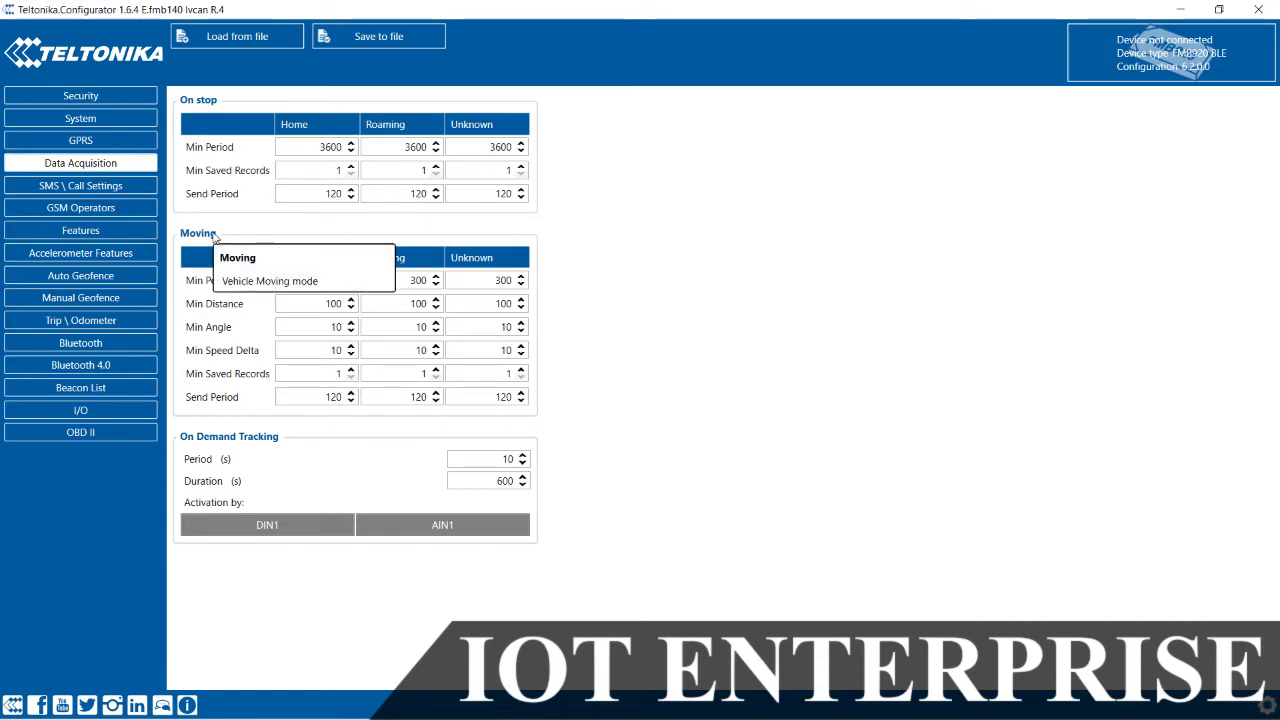
double_click(330, 148)
type("300")
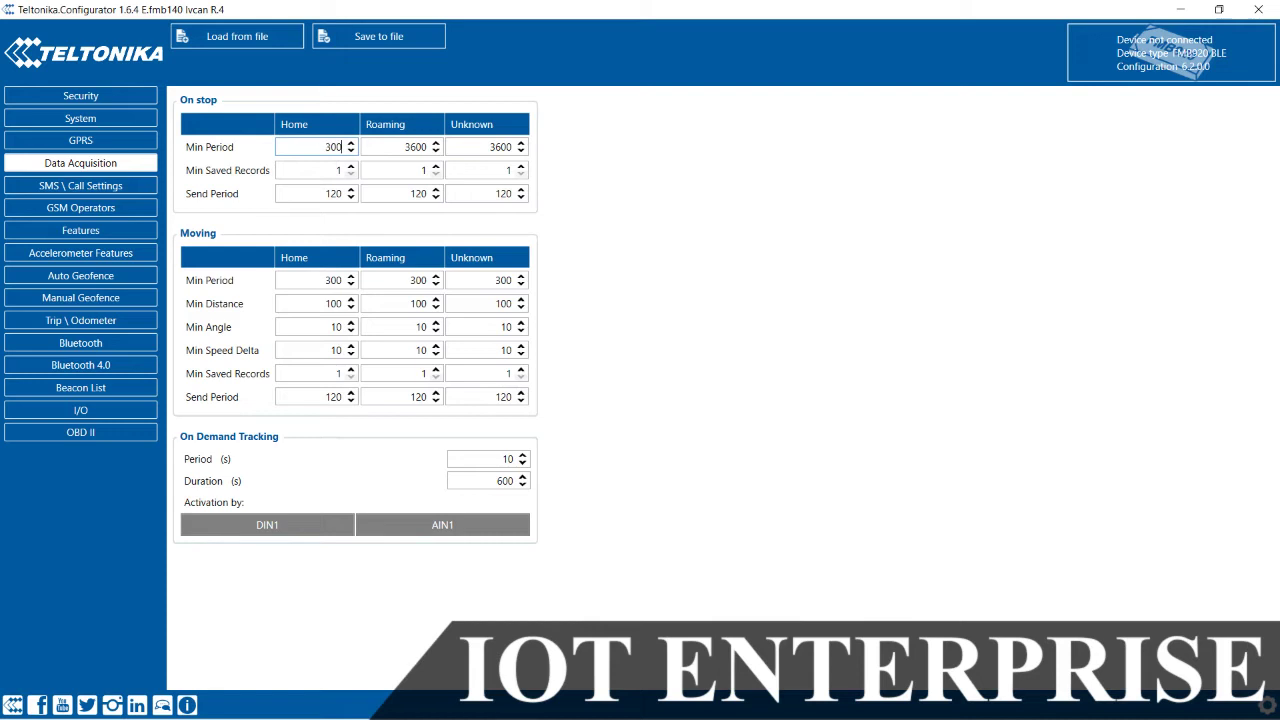
double_click(326, 193)
type("6000")
key("BackSpace")
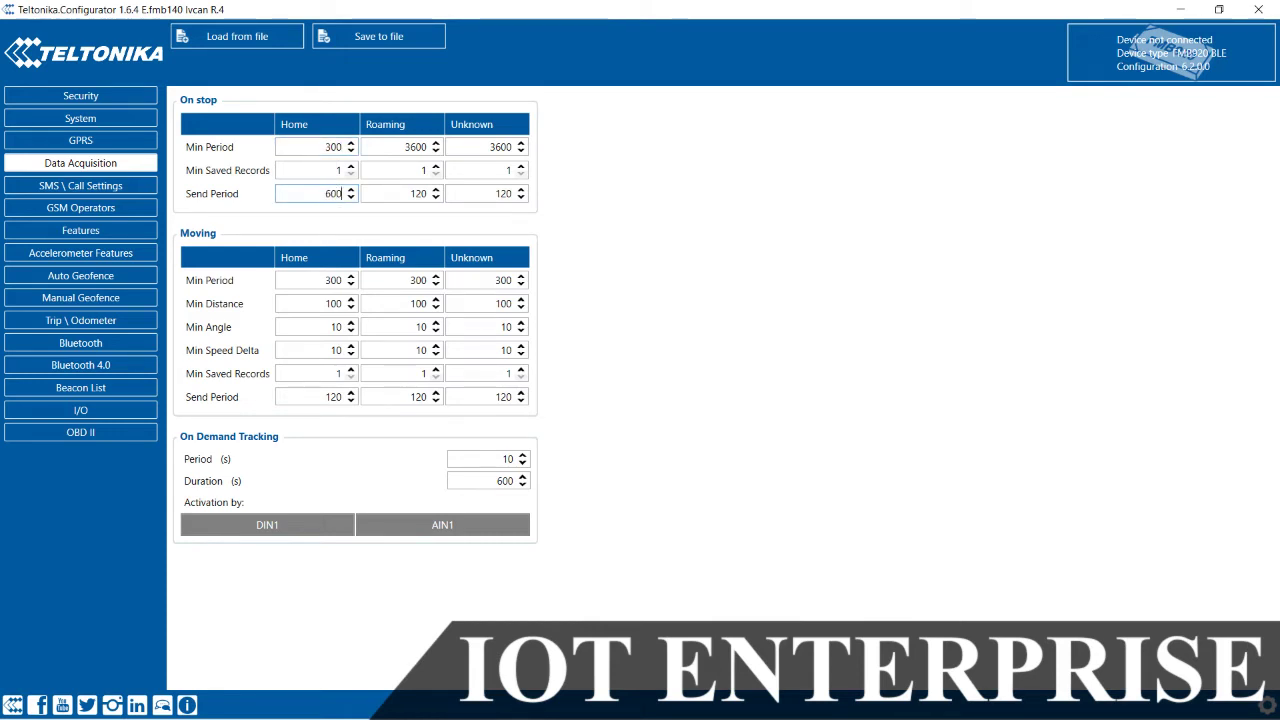
Step: Set On stop Roaming Min/Send Period 600/1200 and Unknown 1200/2400
double_click(415, 148)
type("6")
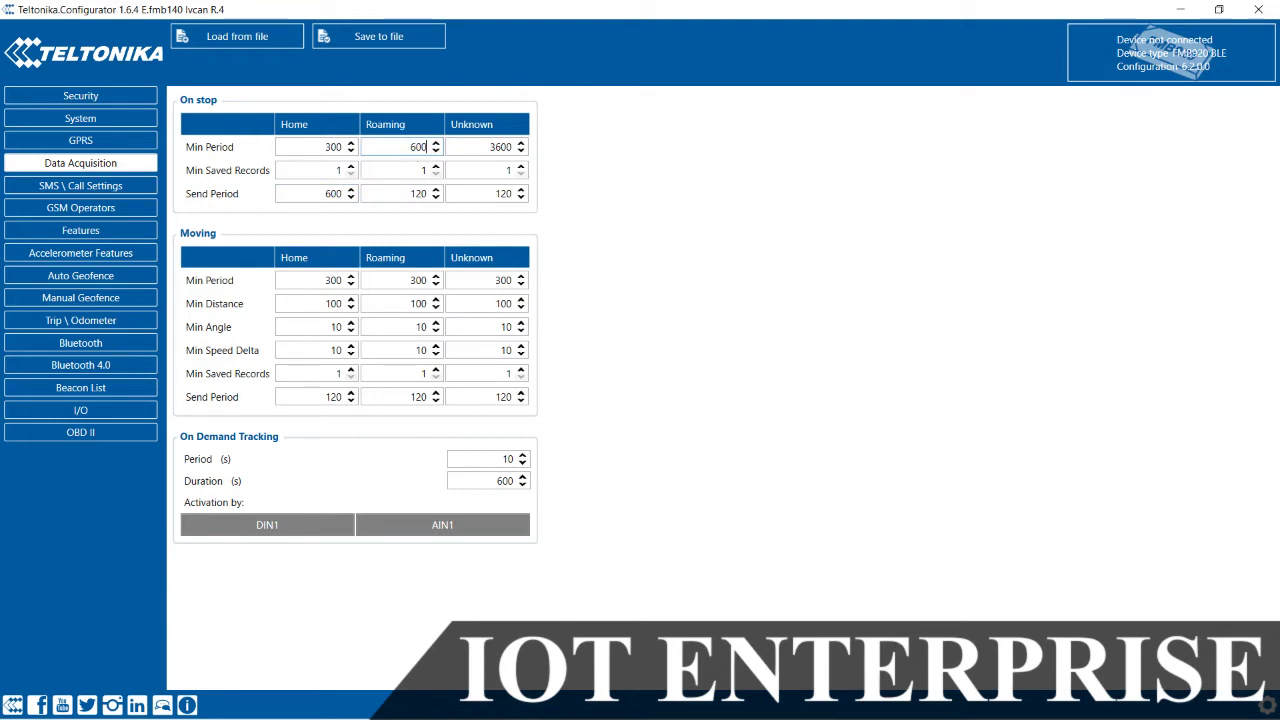
double_click(425, 192)
type("1200")
double_click(495, 147)
type("120")
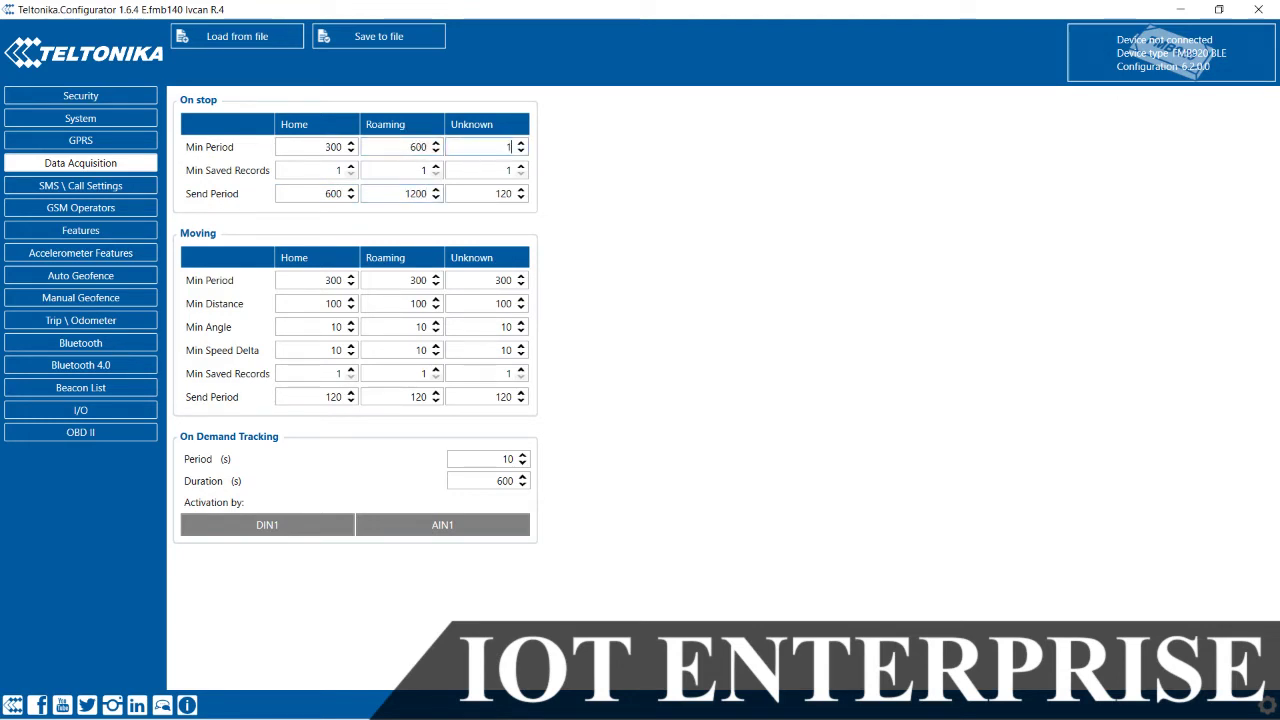
left_click(504, 192)
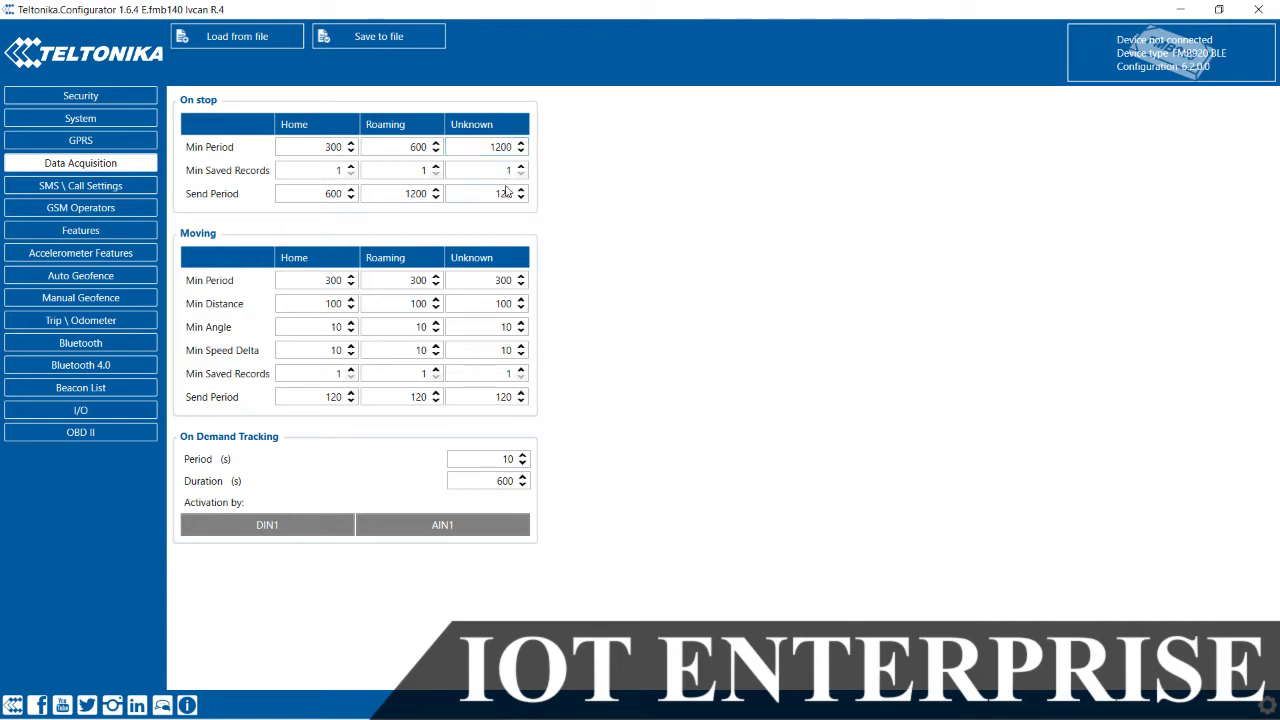
double_click(504, 192)
type("4")
key("BackSpace")
type("2400")
Step: Set the Moving Min Periods to 120, 240 and 480 for Home, Roaming and Unknown
double_click(334, 281)
type("120")
double_click(418, 281)
type("240")
double_click(503, 281)
type("480")
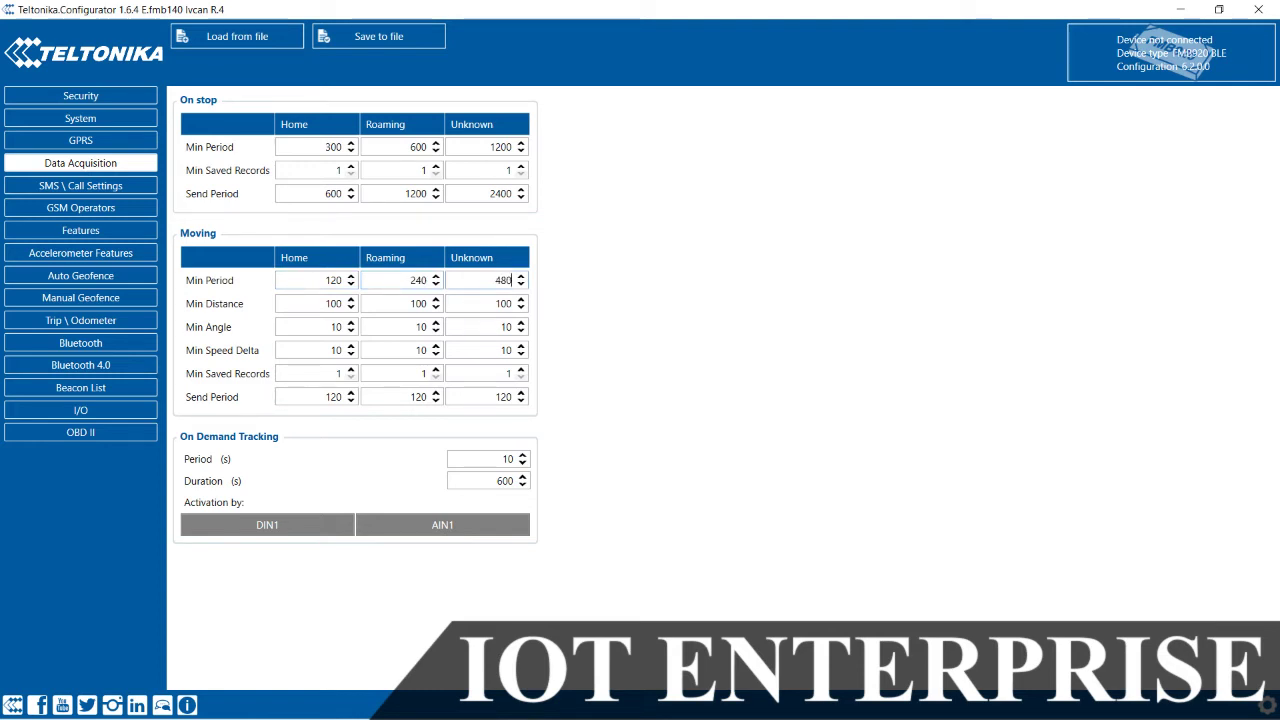
Step: Set Moving Home Min Distance, Angle and Speed Delta to 30, and Send Period 180
double_click(333, 304)
type("30")
double_click(333, 327)
type("30")
double_click(333, 350)
type("30")
double_click(333, 397)
type("18")
Step: Set Moving Roaming Min Distance, Angle and Speed Delta to 60, and Send Period 360
double_click(418, 280)
double_click(418, 303)
type("60")
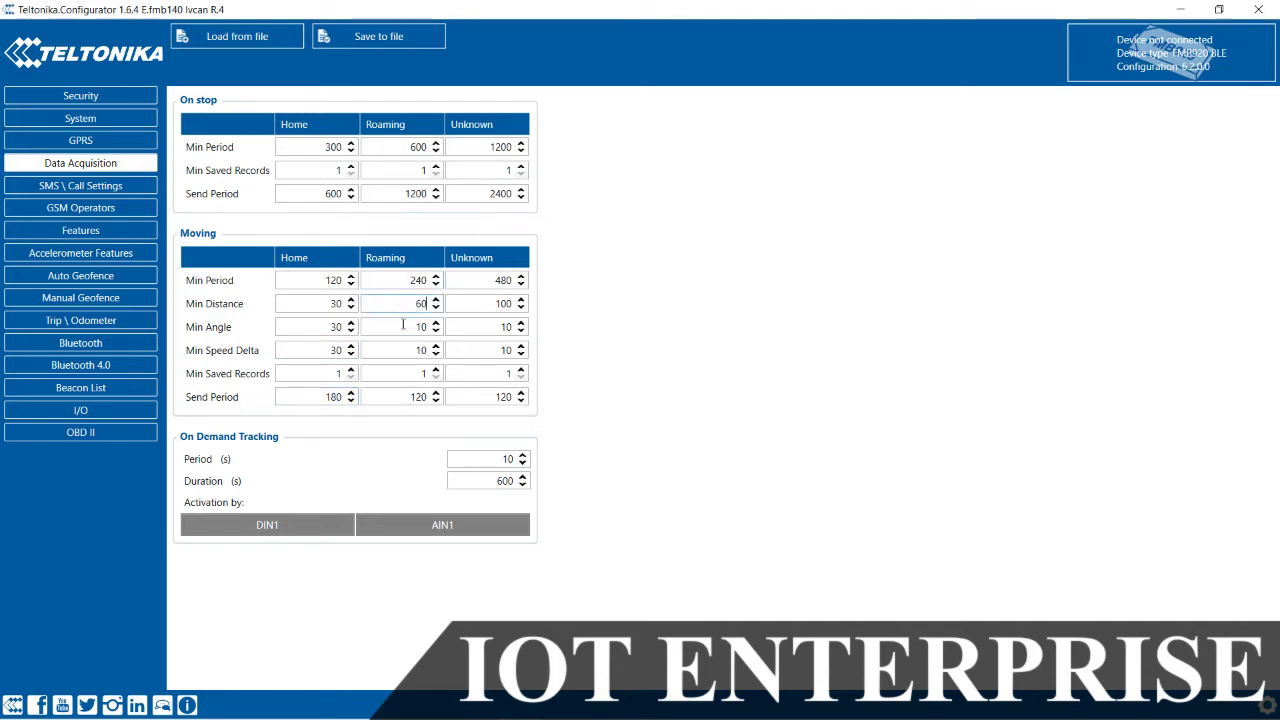
double_click(410, 326)
type("60")
double_click(418, 350)
type("60")
double_click(418, 397)
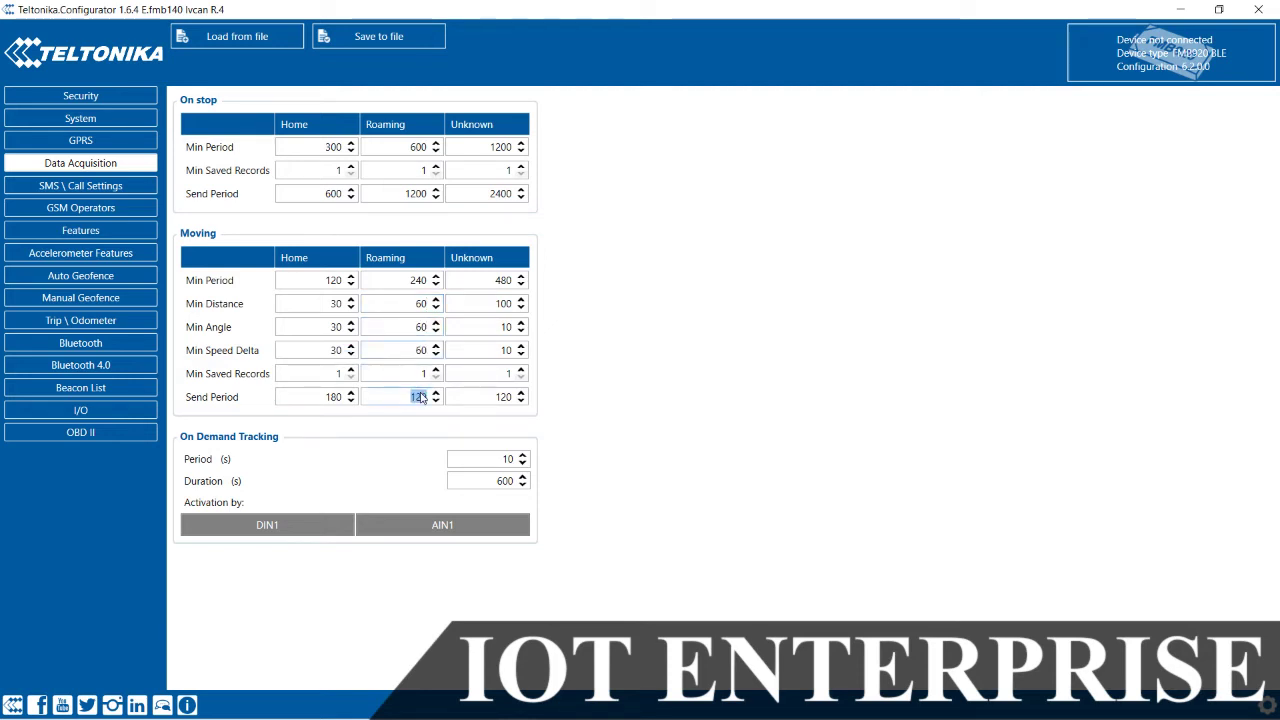
type("360")
Step: Set Moving Unknown Min Distance, Angle and Speed Delta to 90, and Send Period 720
double_click(500, 303)
type("90")
double_click(492, 327)
type("90")
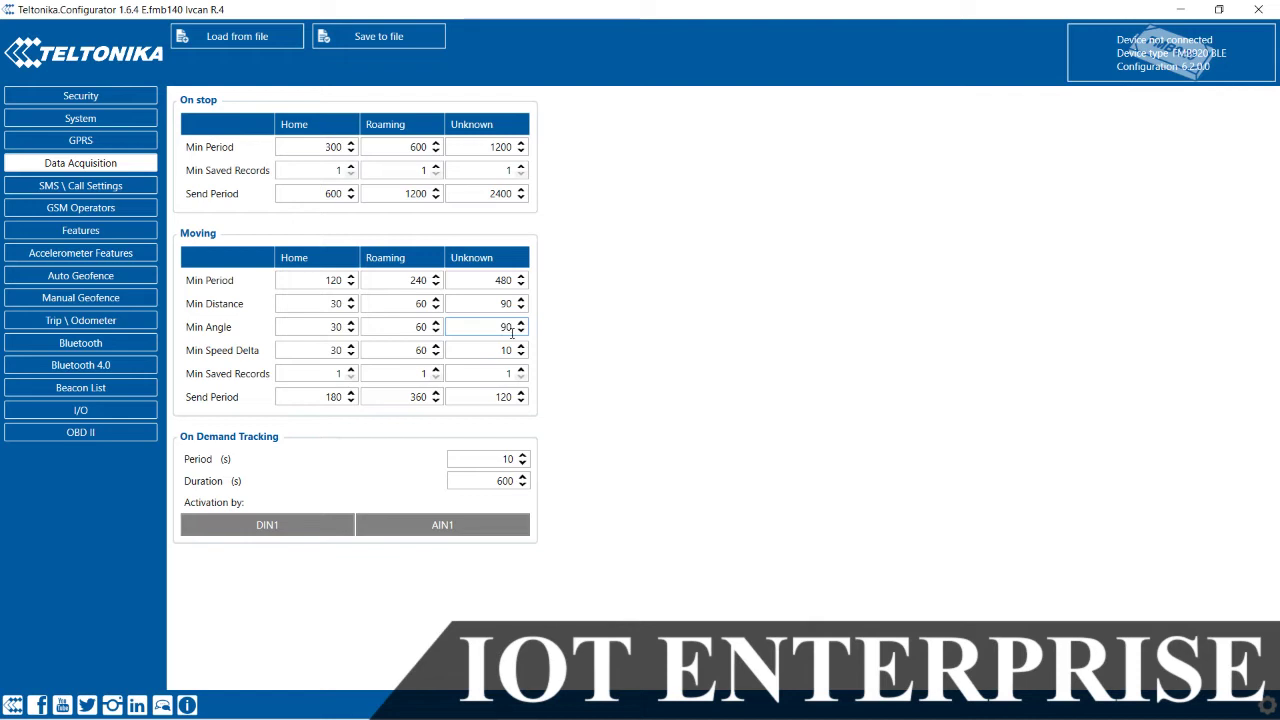
double_click(497, 348)
type("90")
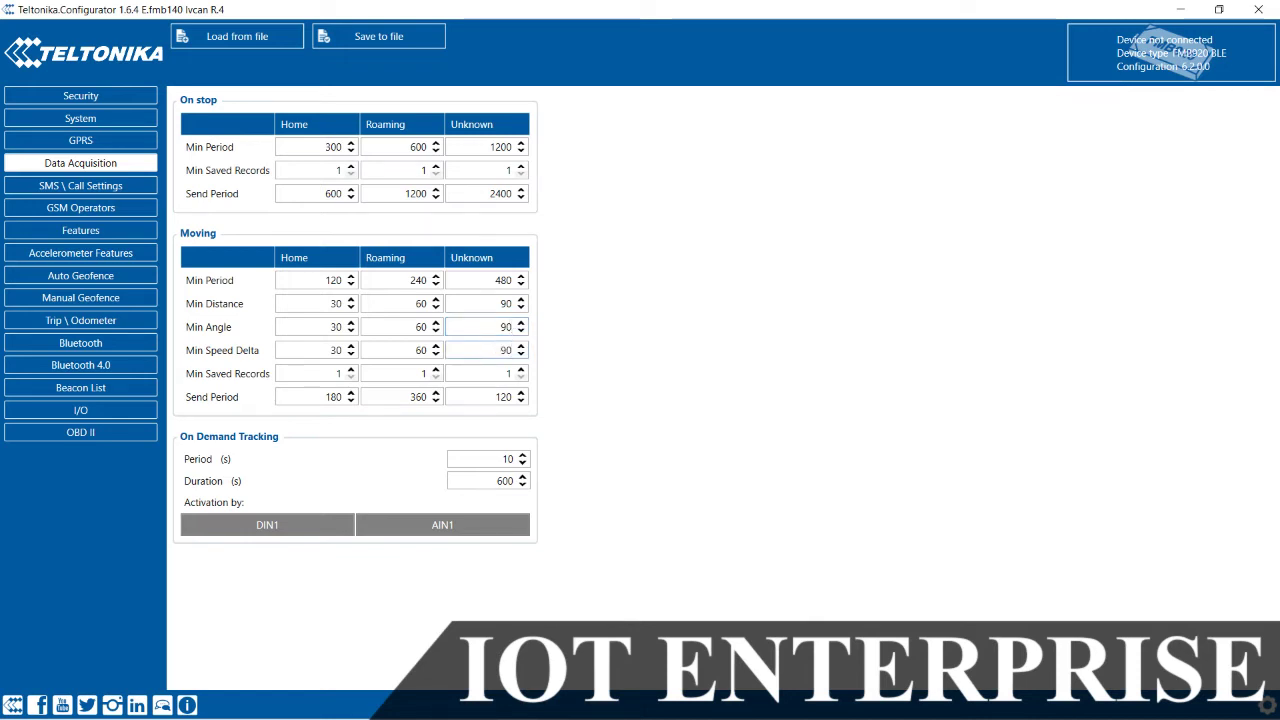
double_click(495, 398)
type("720")
mouse_move(453, 396)
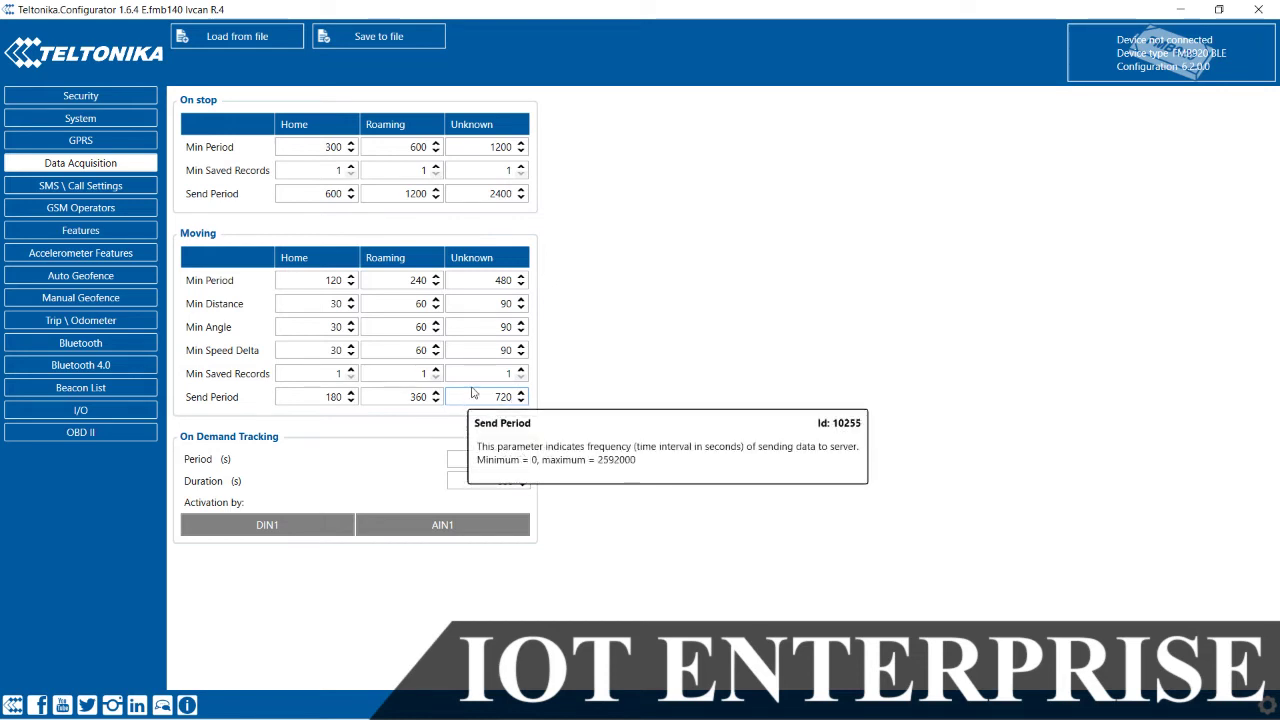
mouse_move(495, 352)
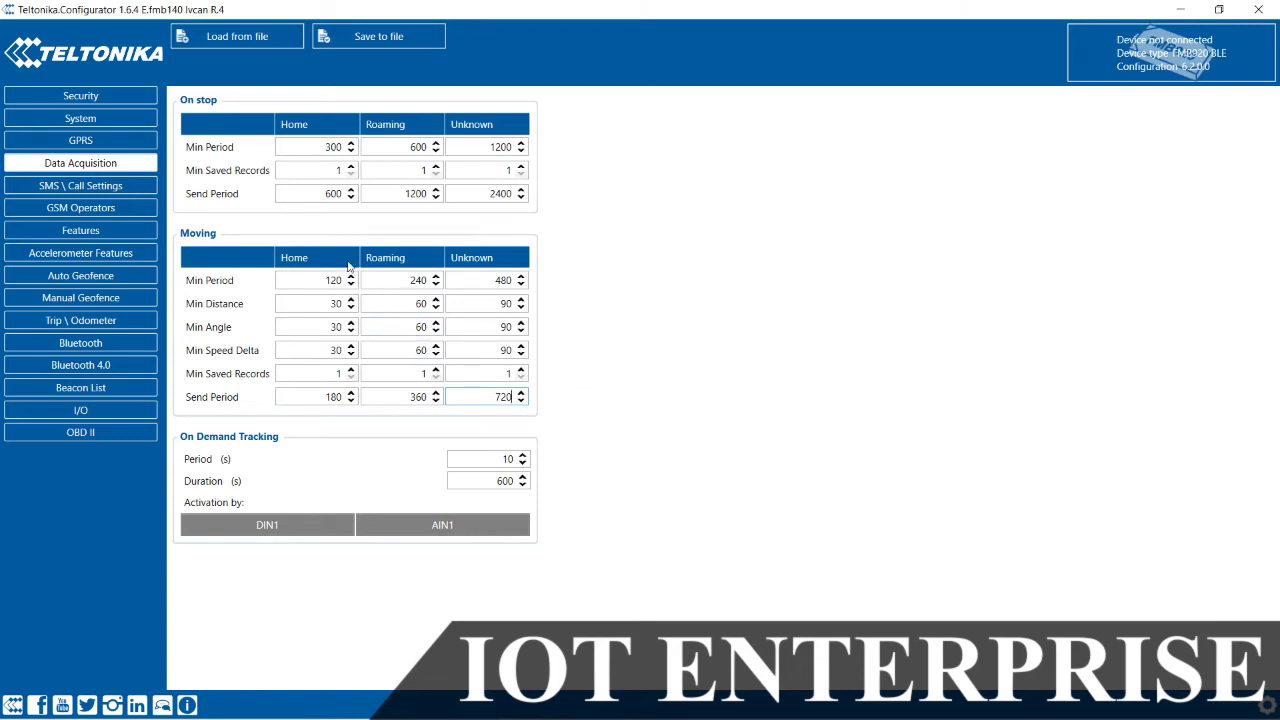
Step: On SMS \ Call Settings, inspect the Password, Data Send Number and empty Authorized/GSM Predefined Numbers lists
left_click(96, 186)
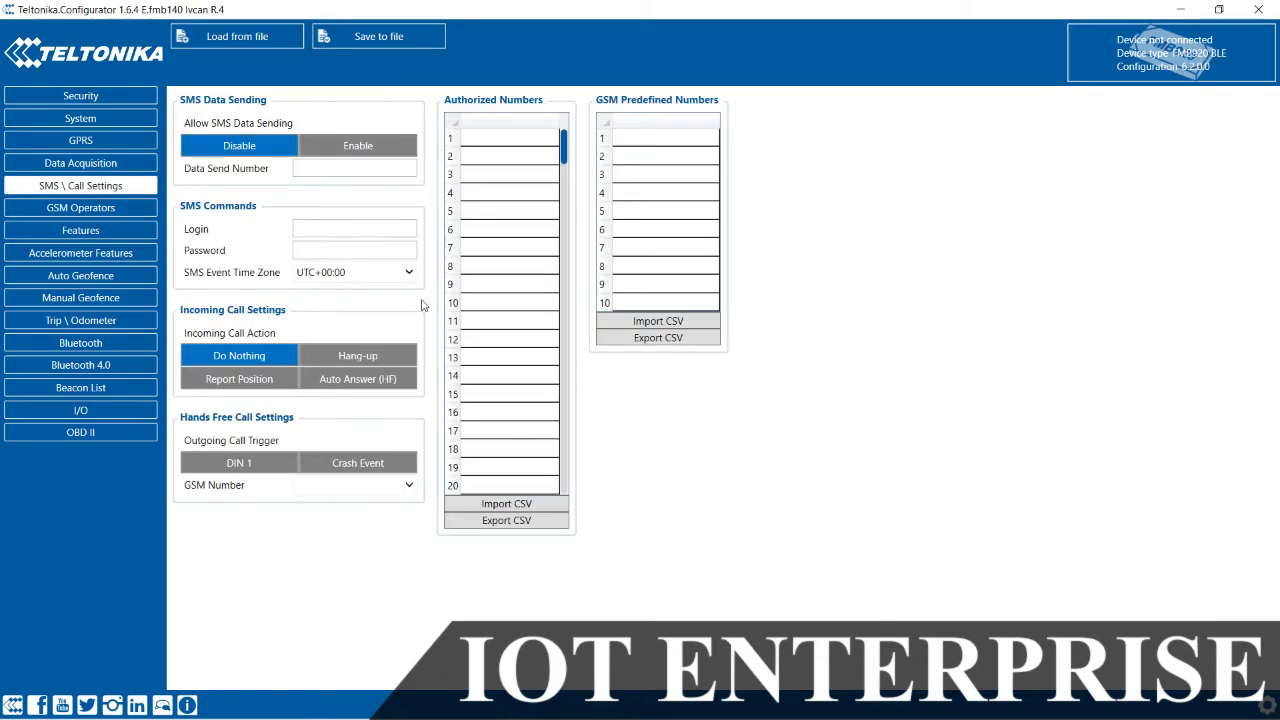
left_click(351, 249)
left_click(375, 169)
left_click(523, 140)
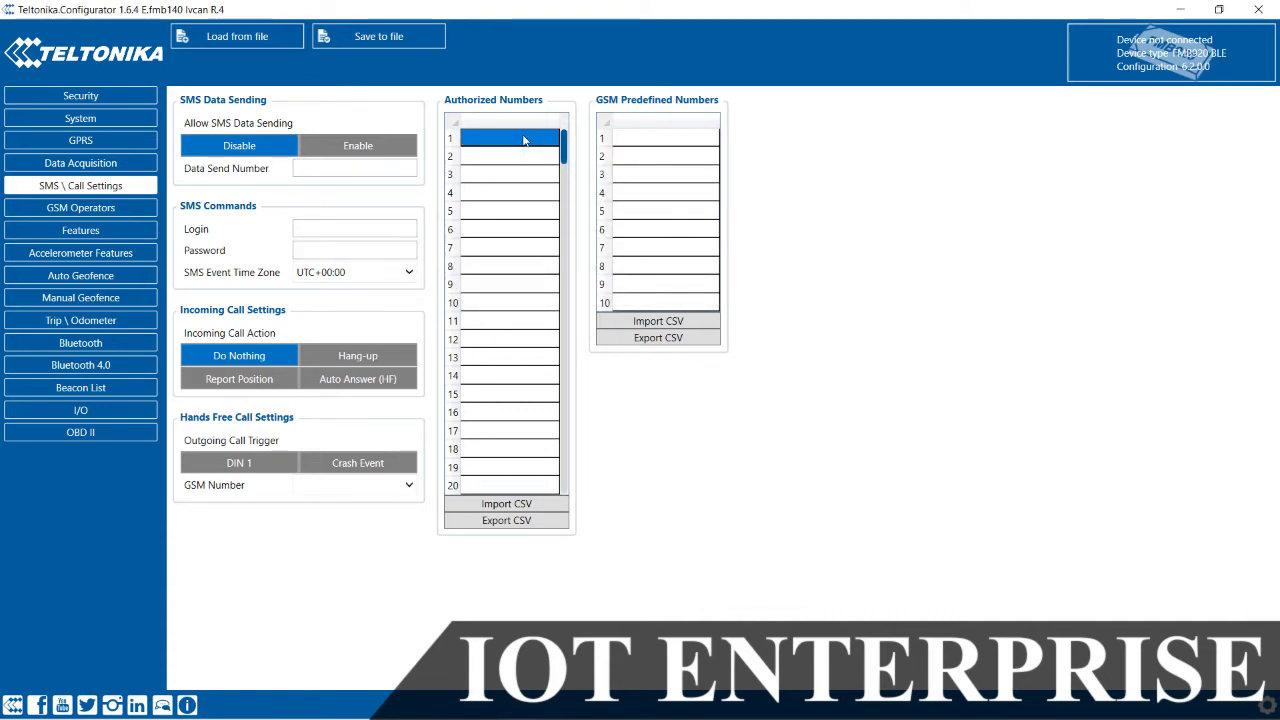
left_click(705, 140)
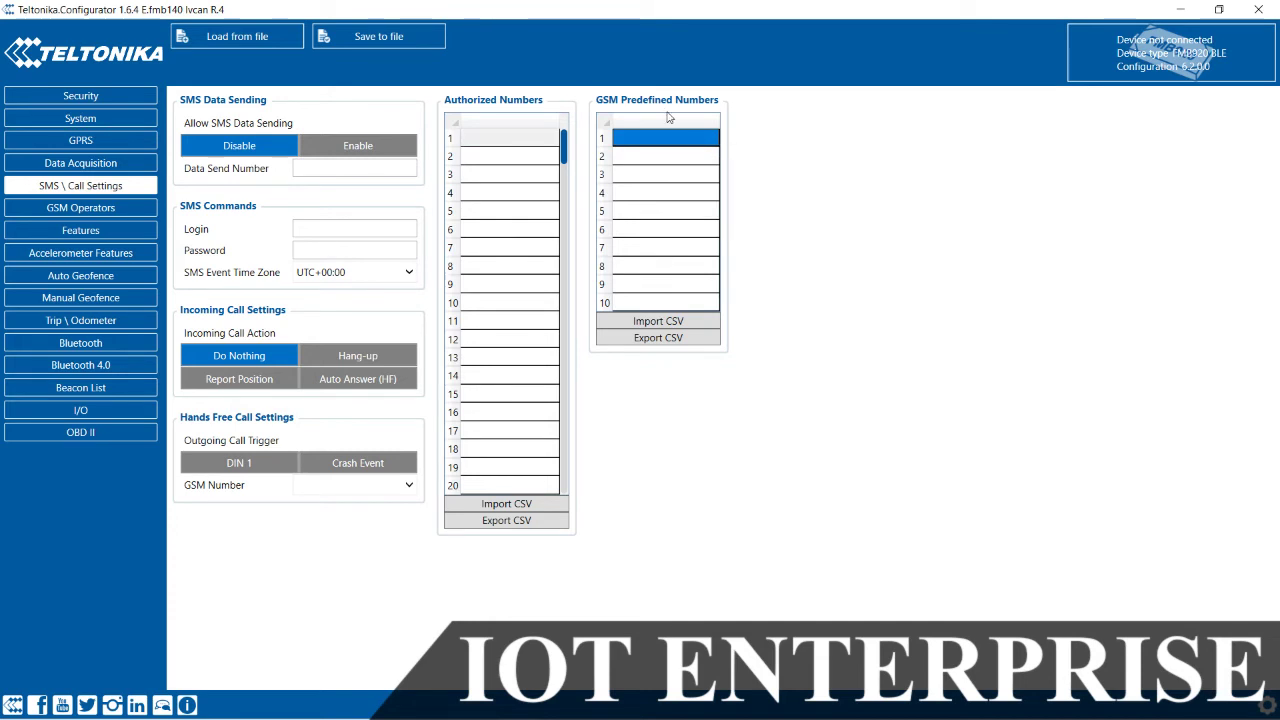
mouse_move(650, 146)
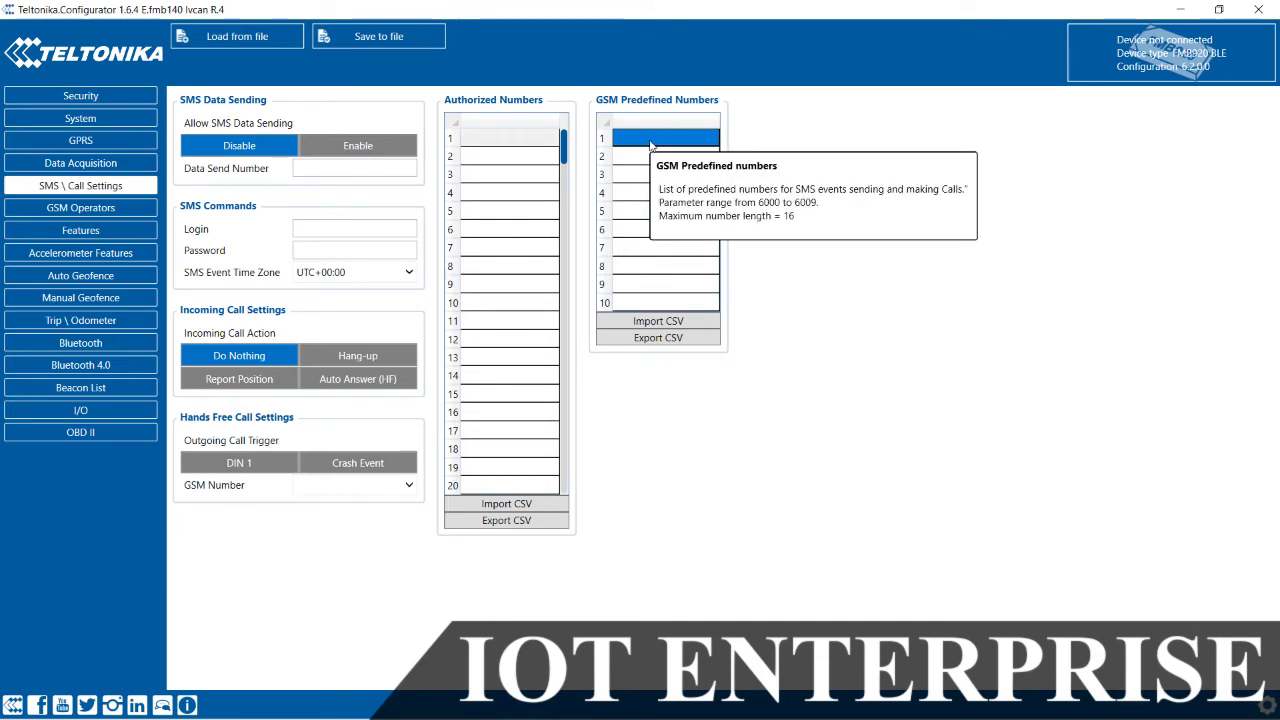
left_click(540, 156)
left_click(538, 157)
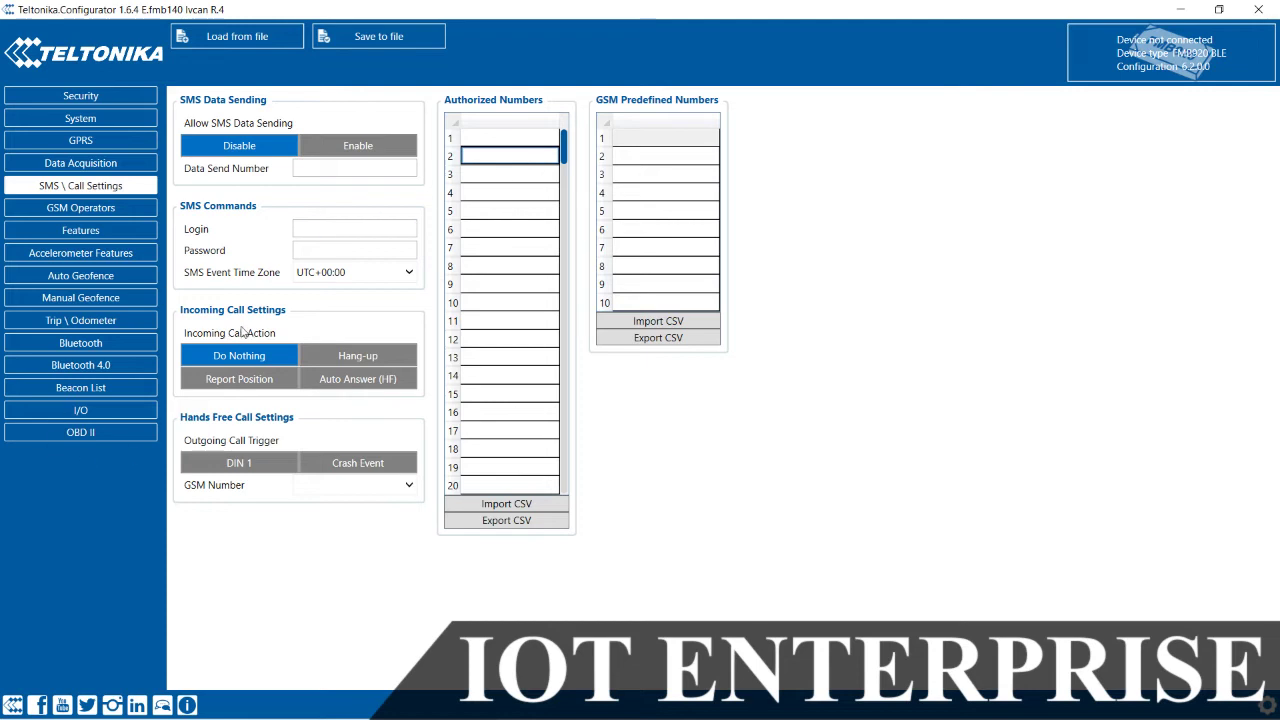
Step: Move through GSM Operators to Features and read the GNSS Fuel Counter parameter help
left_click(110, 208)
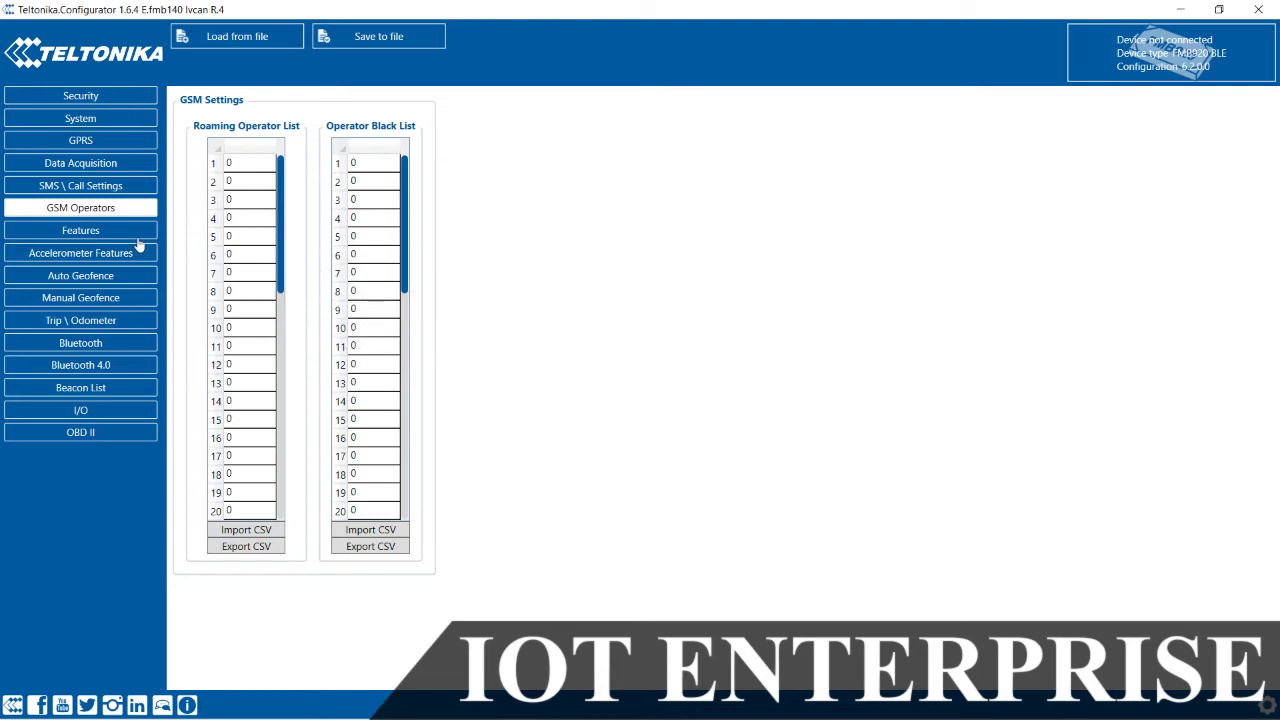
left_click(86, 232)
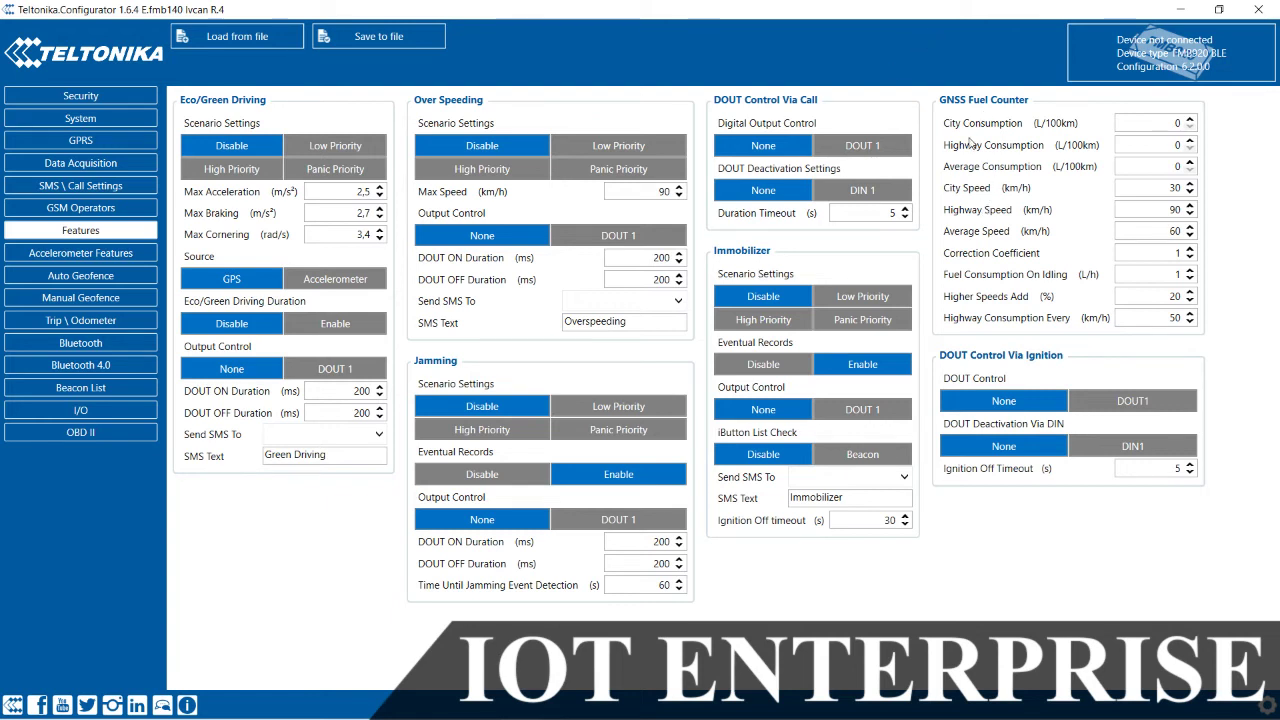
mouse_move(1004, 155)
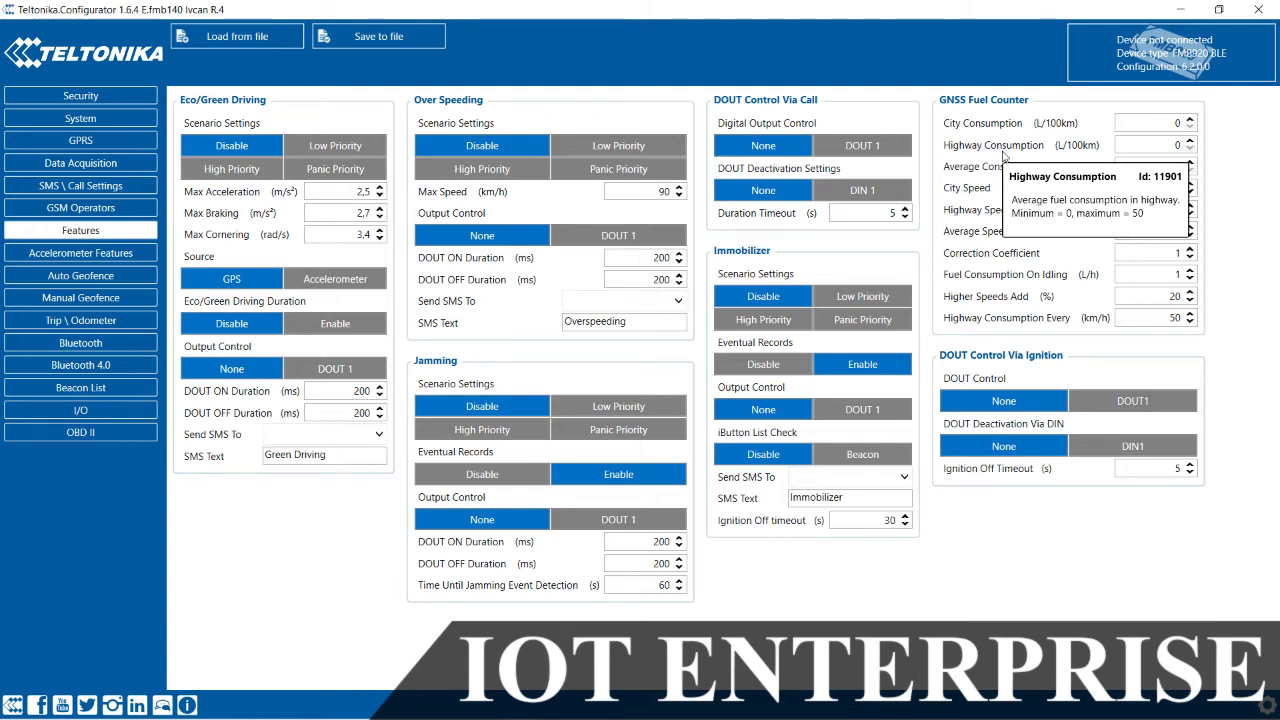
mouse_move(1037, 212)
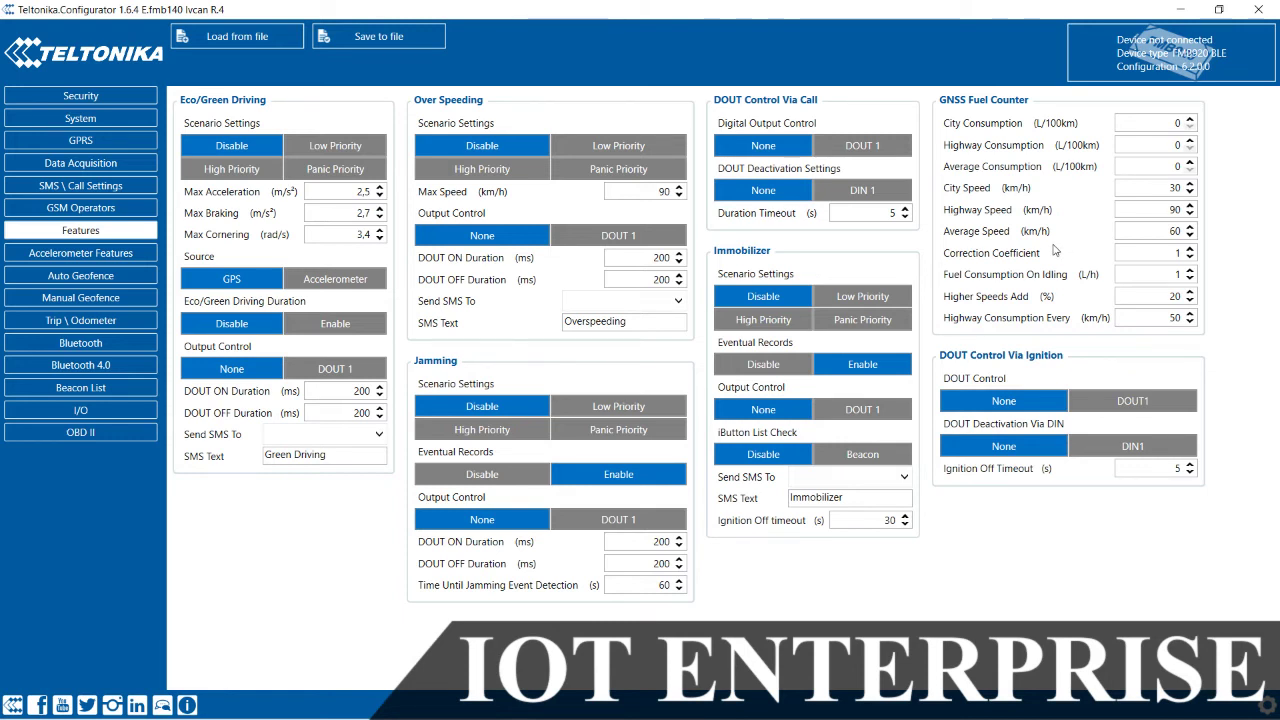
mouse_move(1062, 425)
Step: On Accelerometer Features, set the Towing Detection scenario to Low Priority
left_click(104, 254)
mouse_move(258, 124)
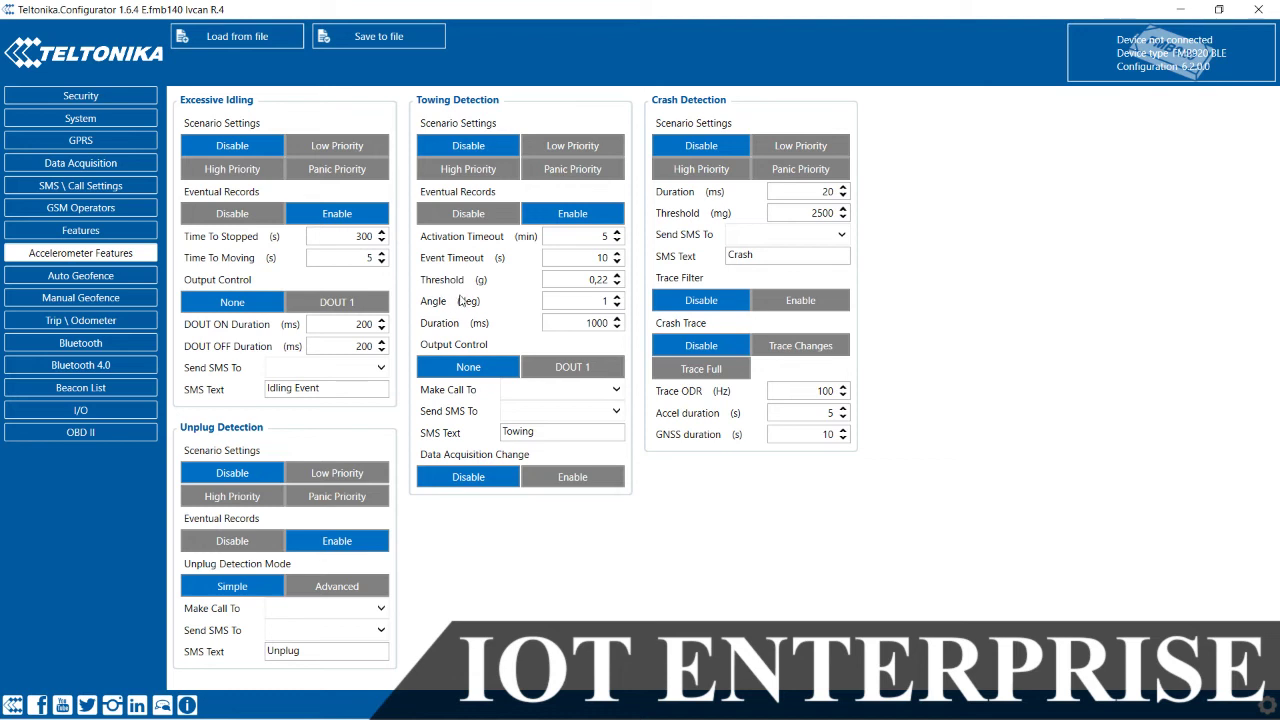
mouse_move(462, 288)
mouse_move(625, 149)
mouse_move(566, 151)
left_click(562, 148)
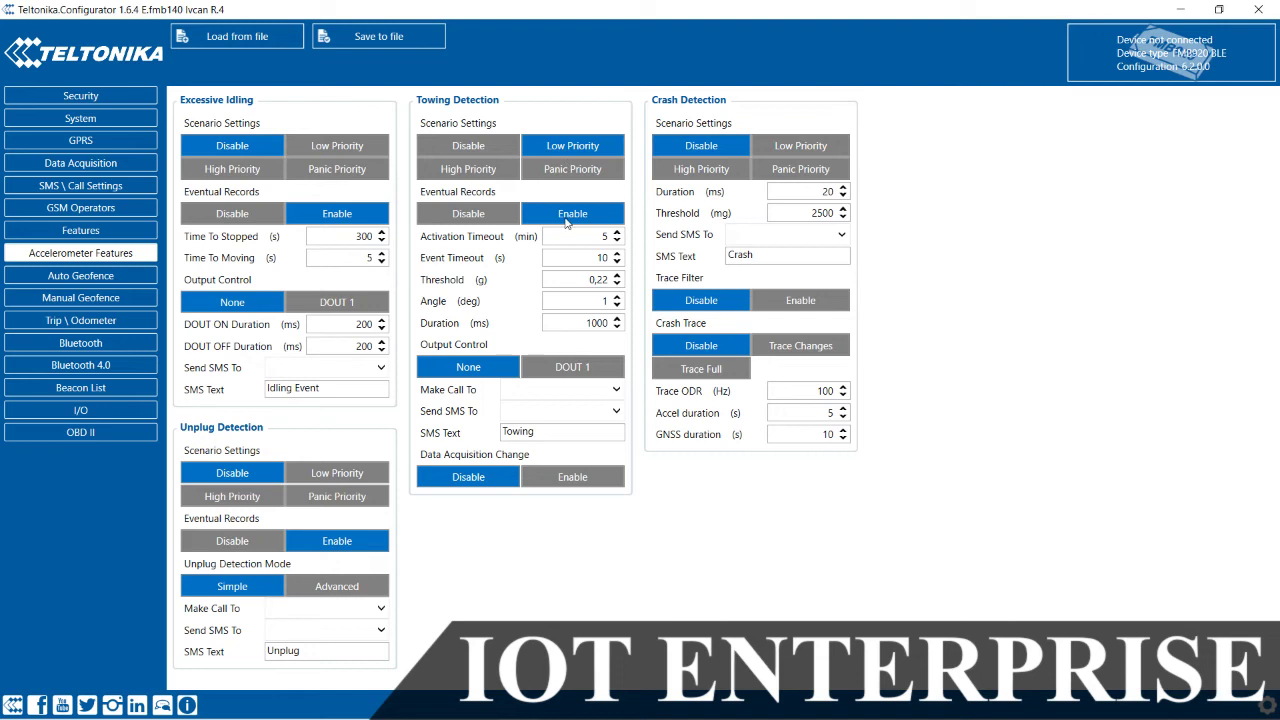
Step: Check Towing's empty Make Call To and Send SMS To lists and the 'Towing' SMS text
left_click(596, 390)
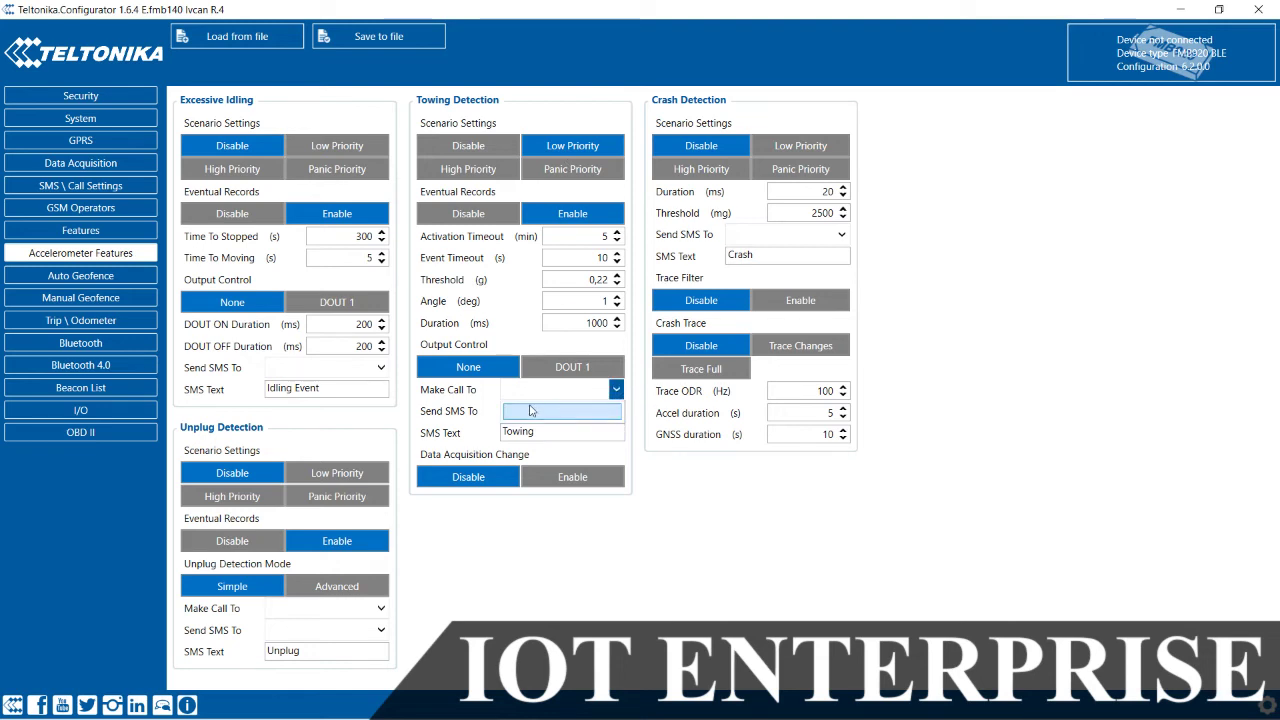
left_click(537, 397)
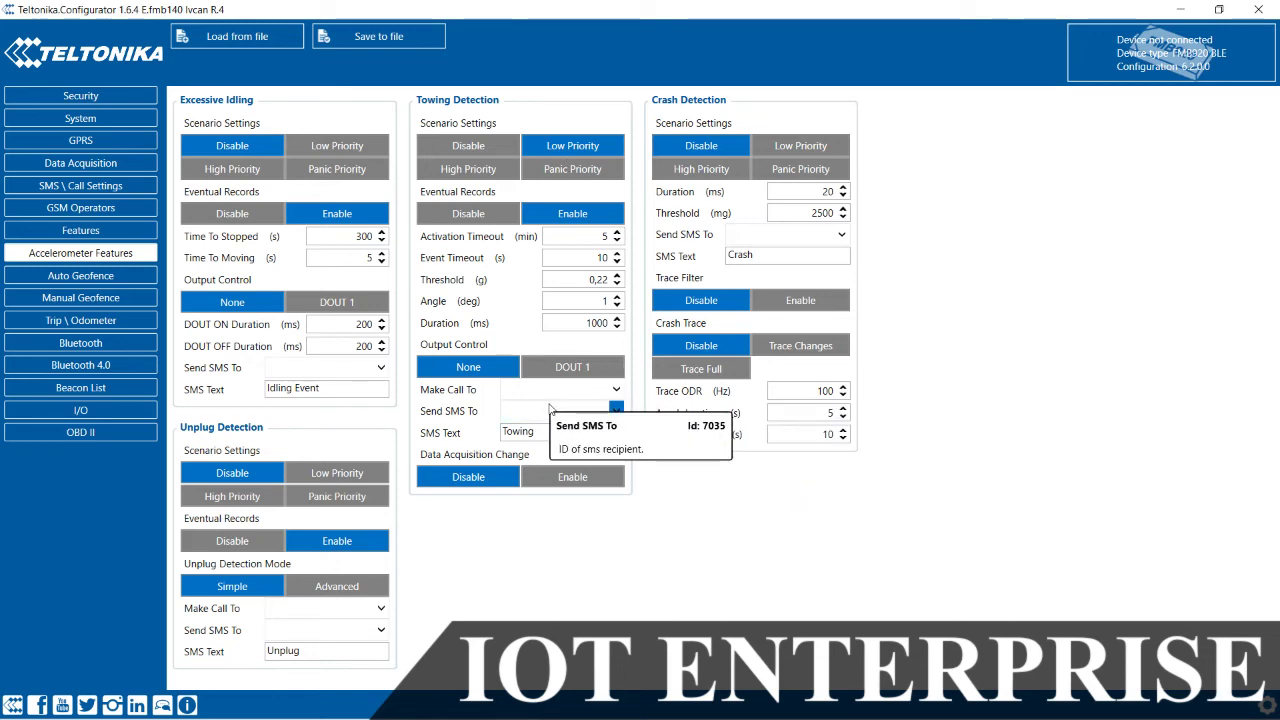
left_click(545, 413)
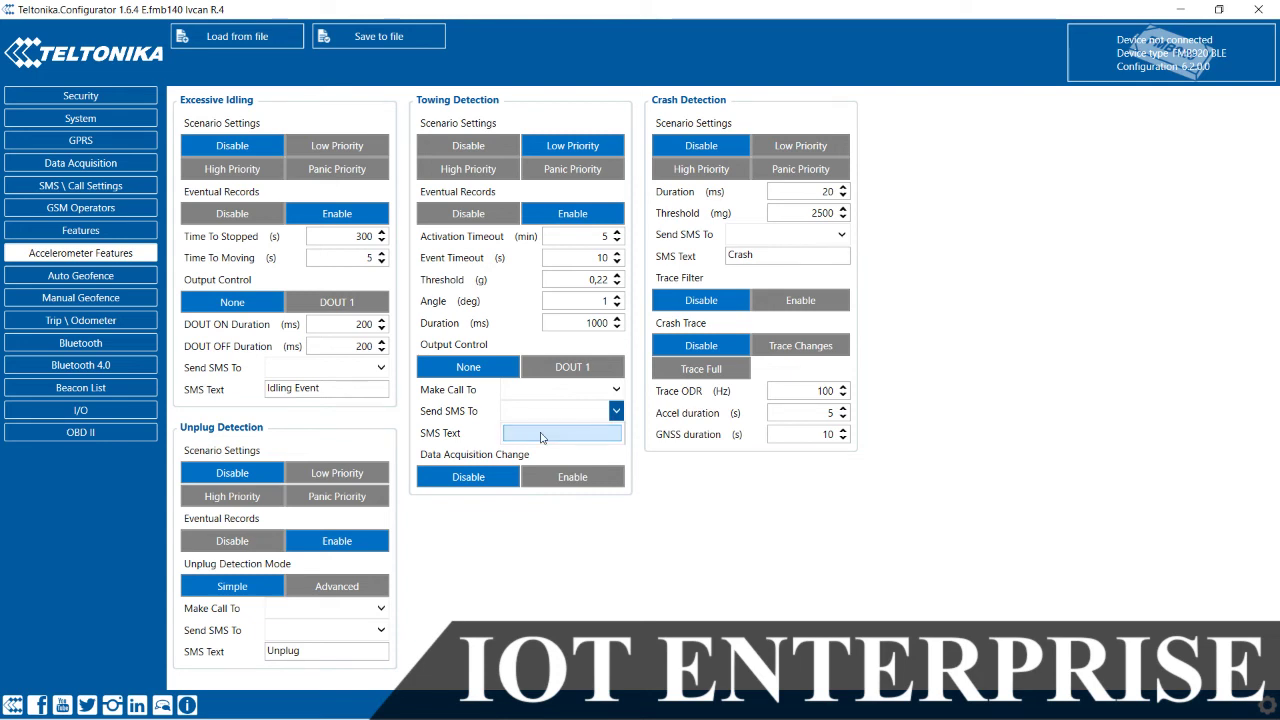
left_click(543, 431)
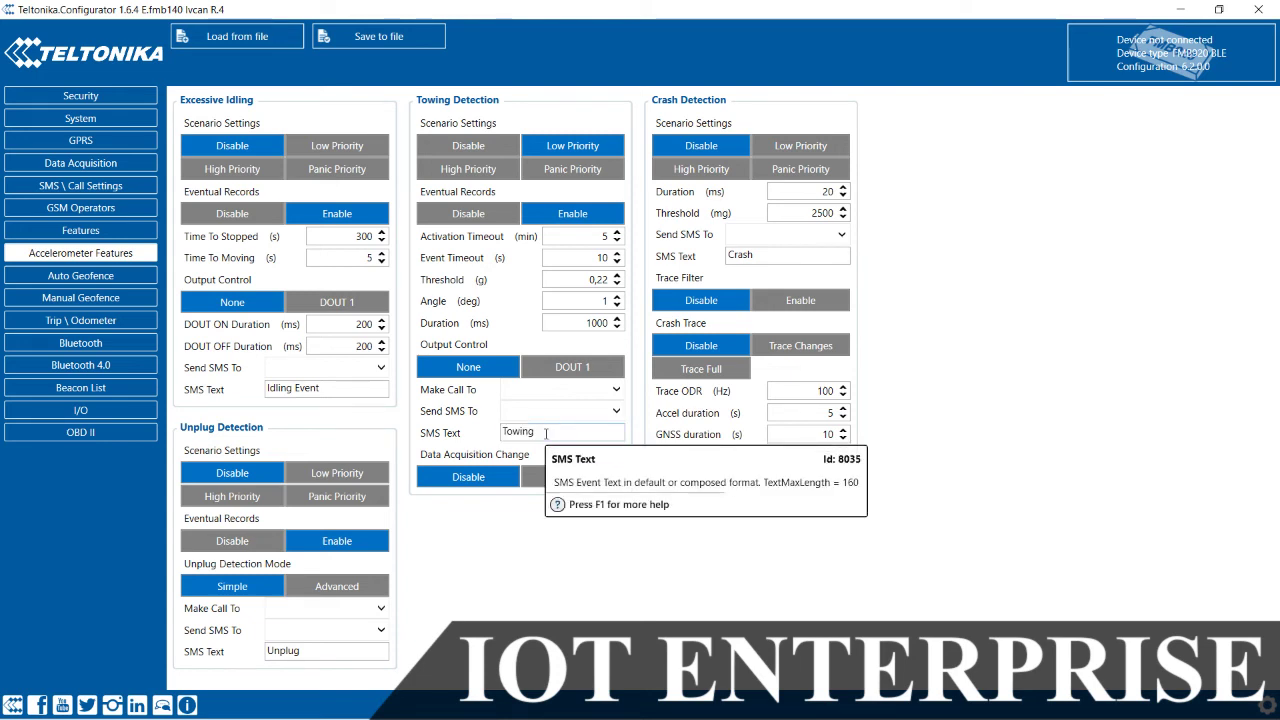
double_click(545, 433)
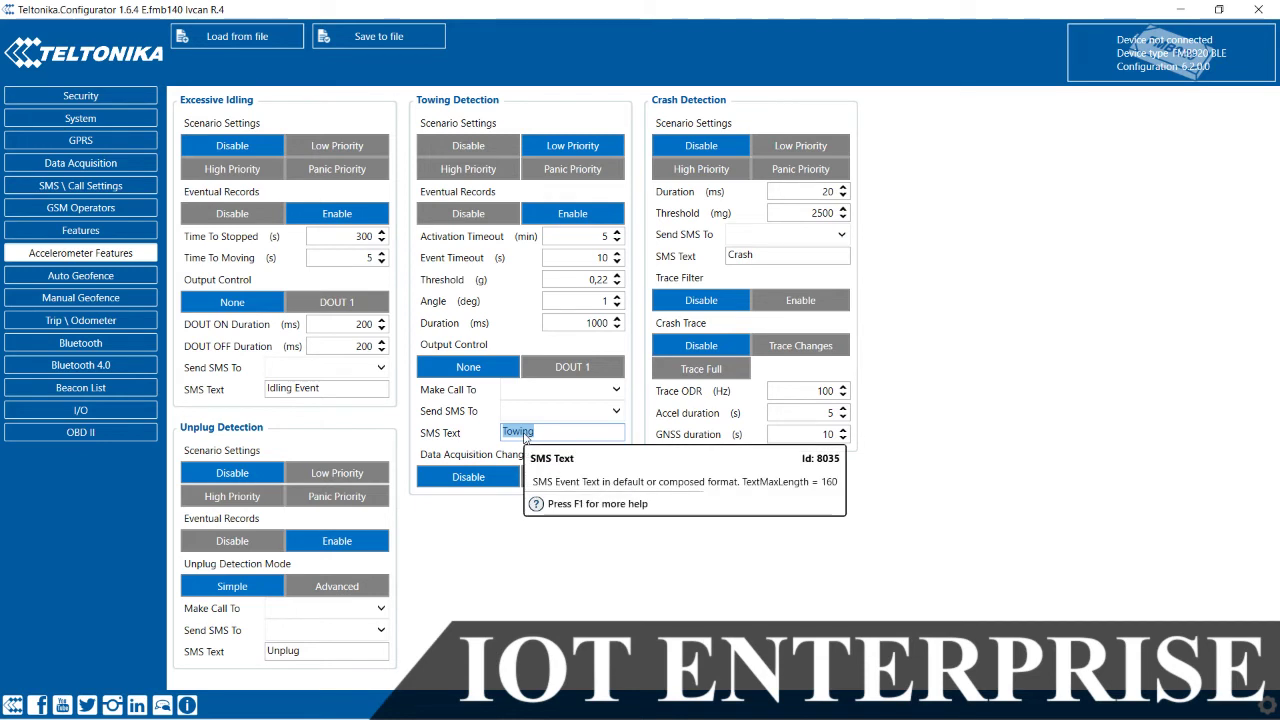
left_click(484, 574)
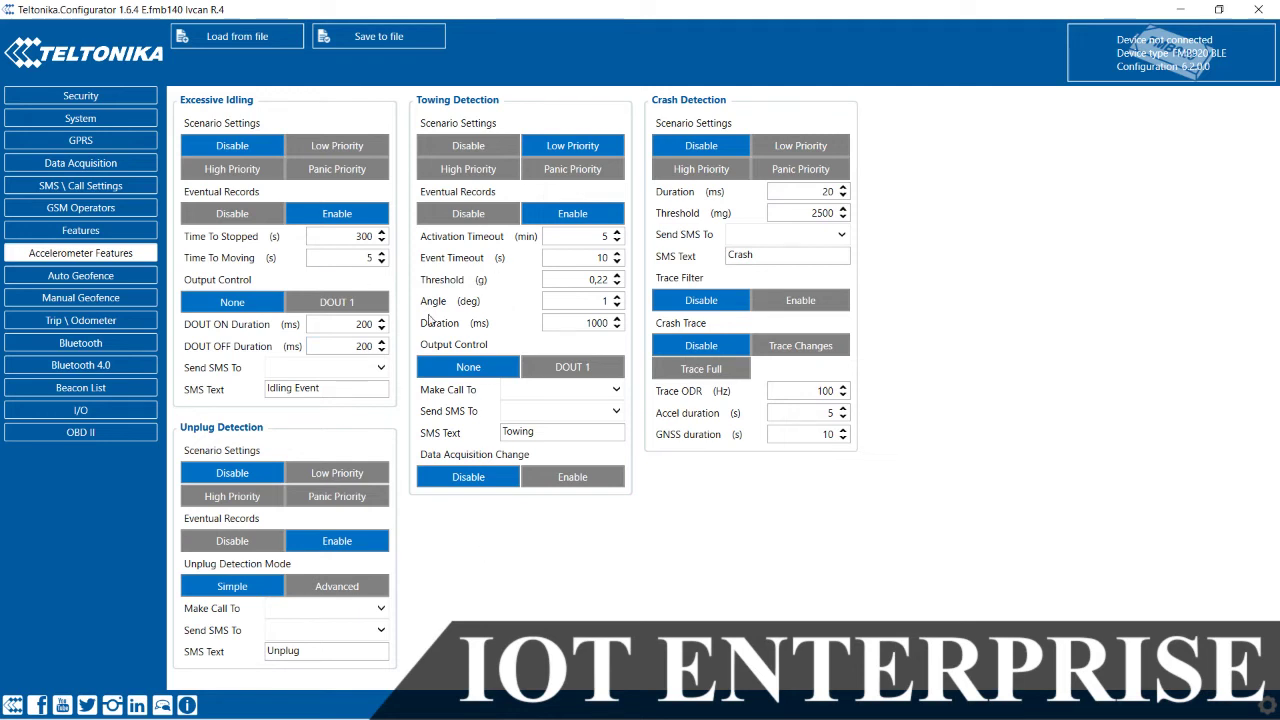
Step: Step past Auto and Manual Geofence to Trip \ Odometer, showing Continuous mode and GNSS source
left_click(83, 277)
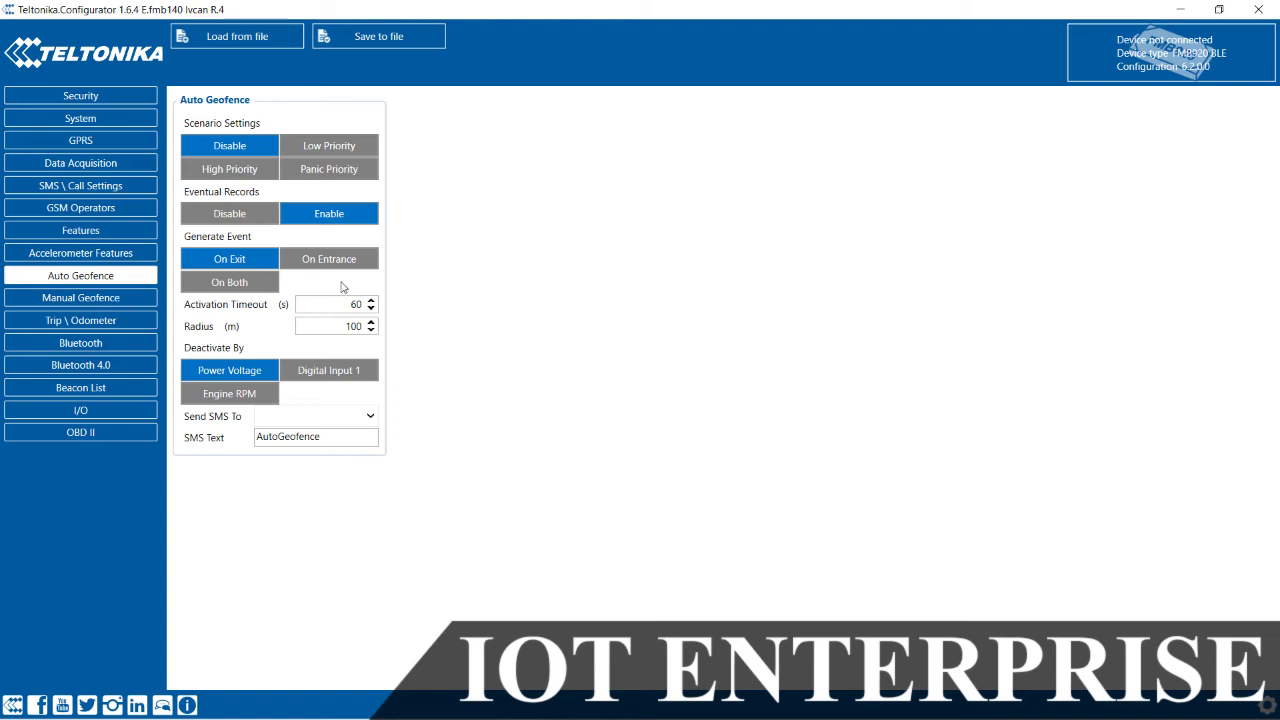
left_click(82, 299)
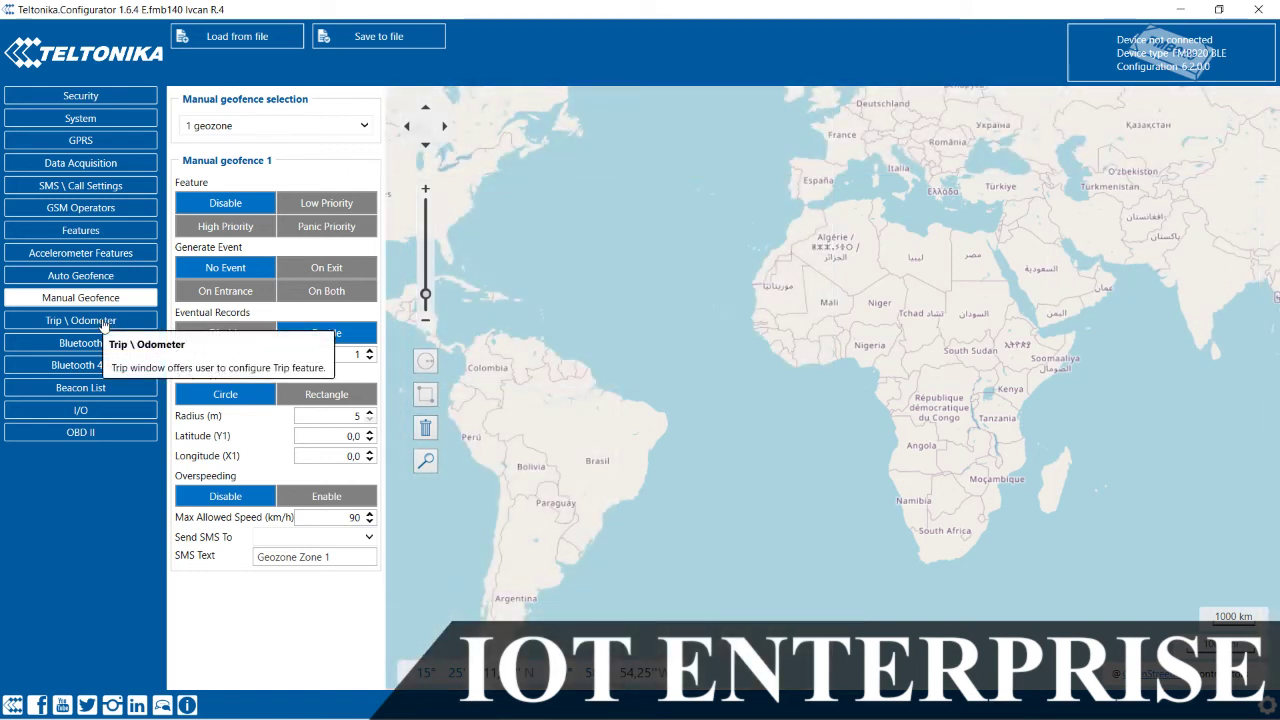
left_click(104, 325)
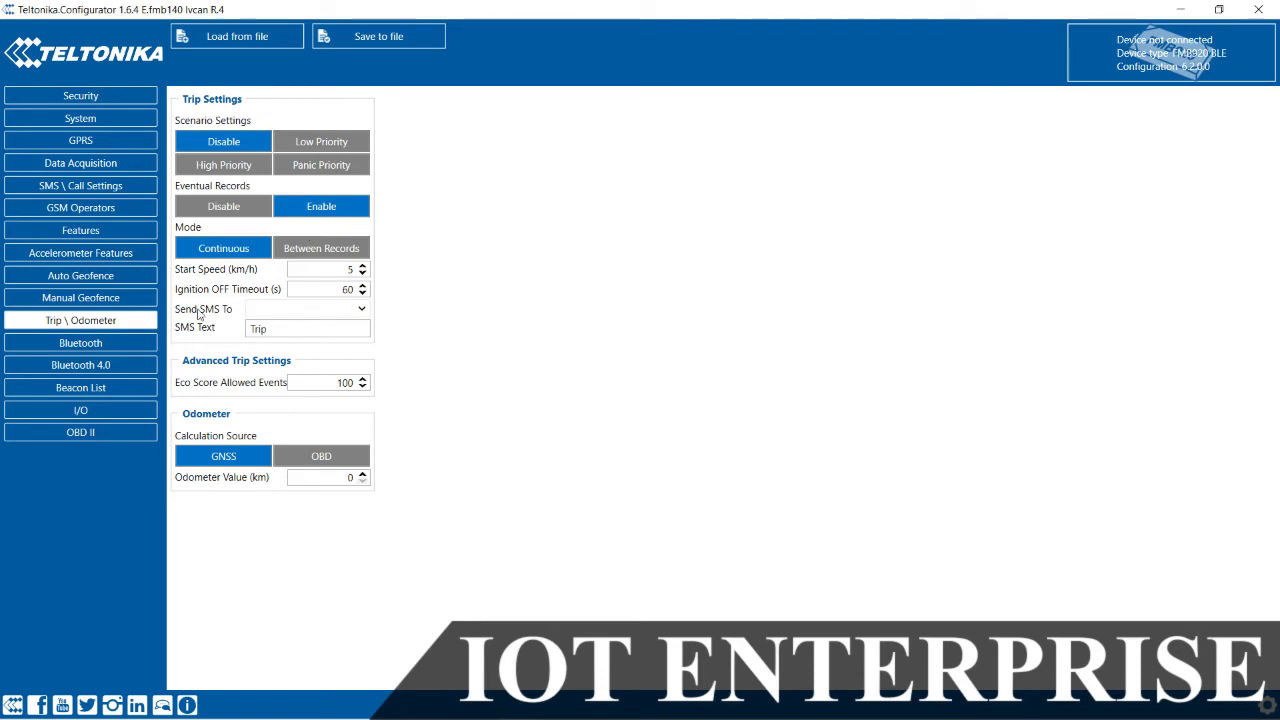
Step: Go to Bluetooth 4.0 settings and set Connection #1 working mode to Advanced
left_click(120, 350)
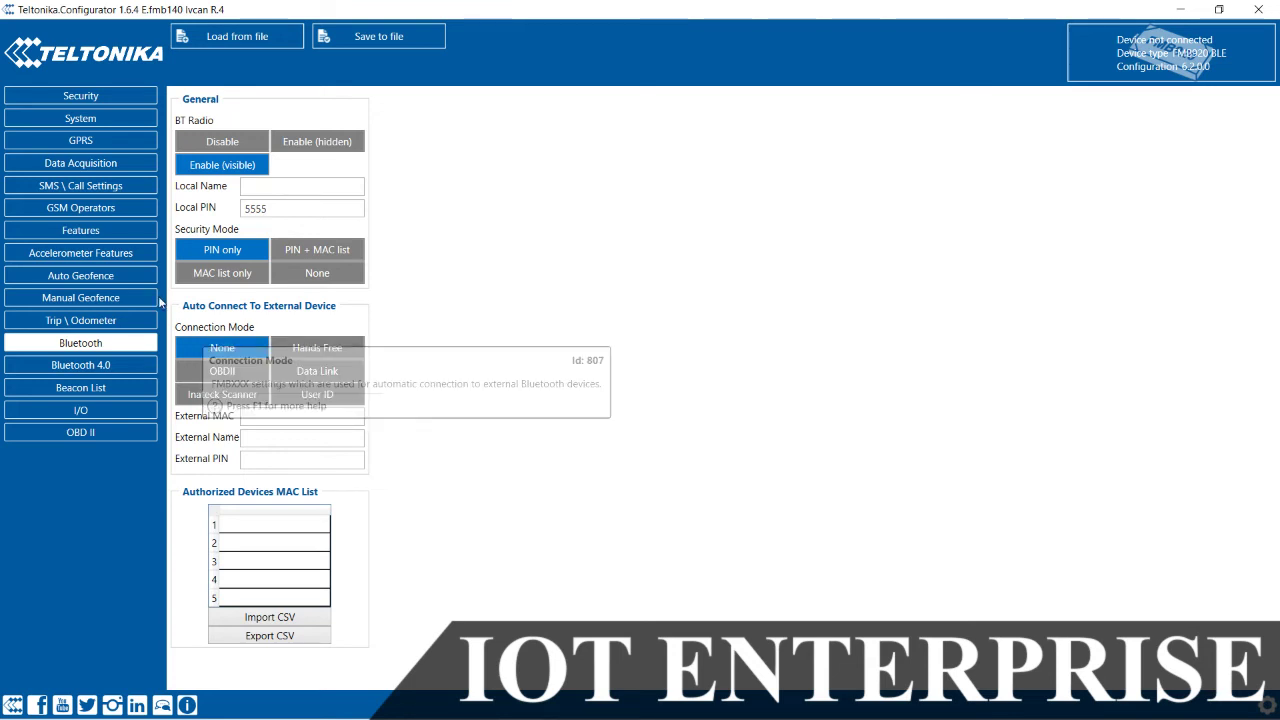
left_click(108, 368)
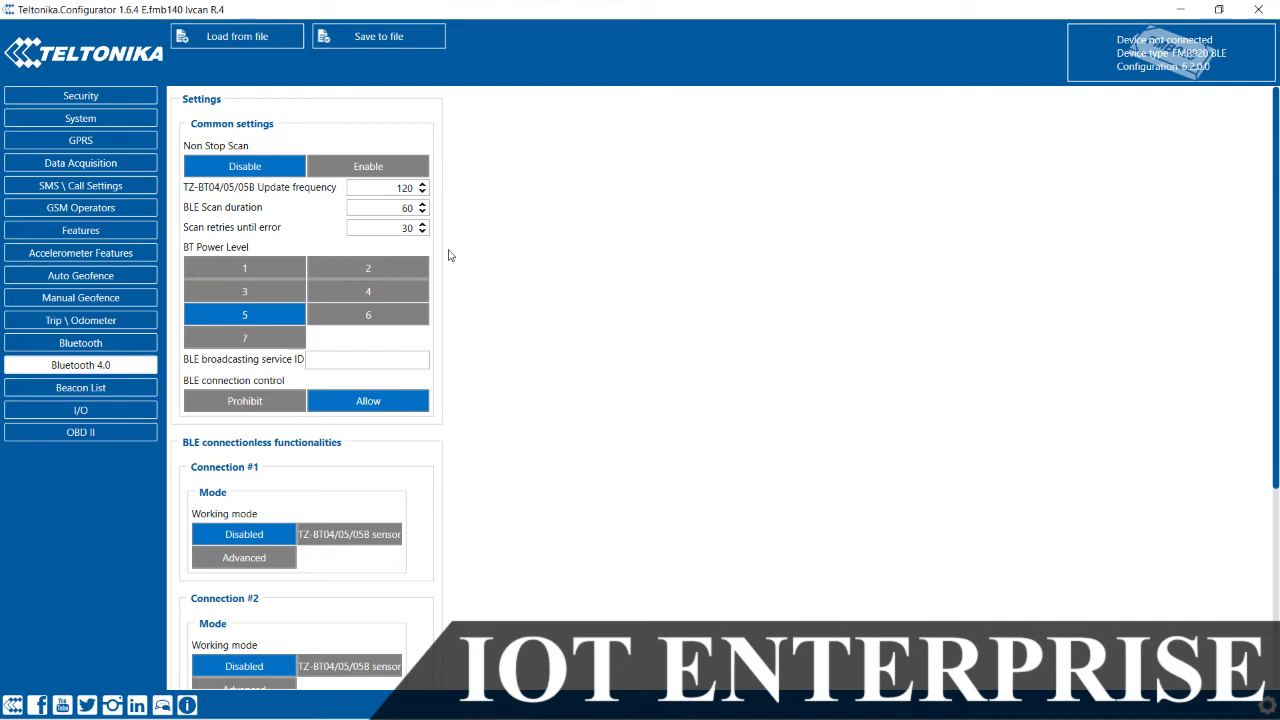
left_click(268, 556)
Step: Review the rest of the Bluetooth 4.0 page, then show the Beacon List settings
scroll(606, 348, "down", 1)
scroll(606, 348, "down", 4)
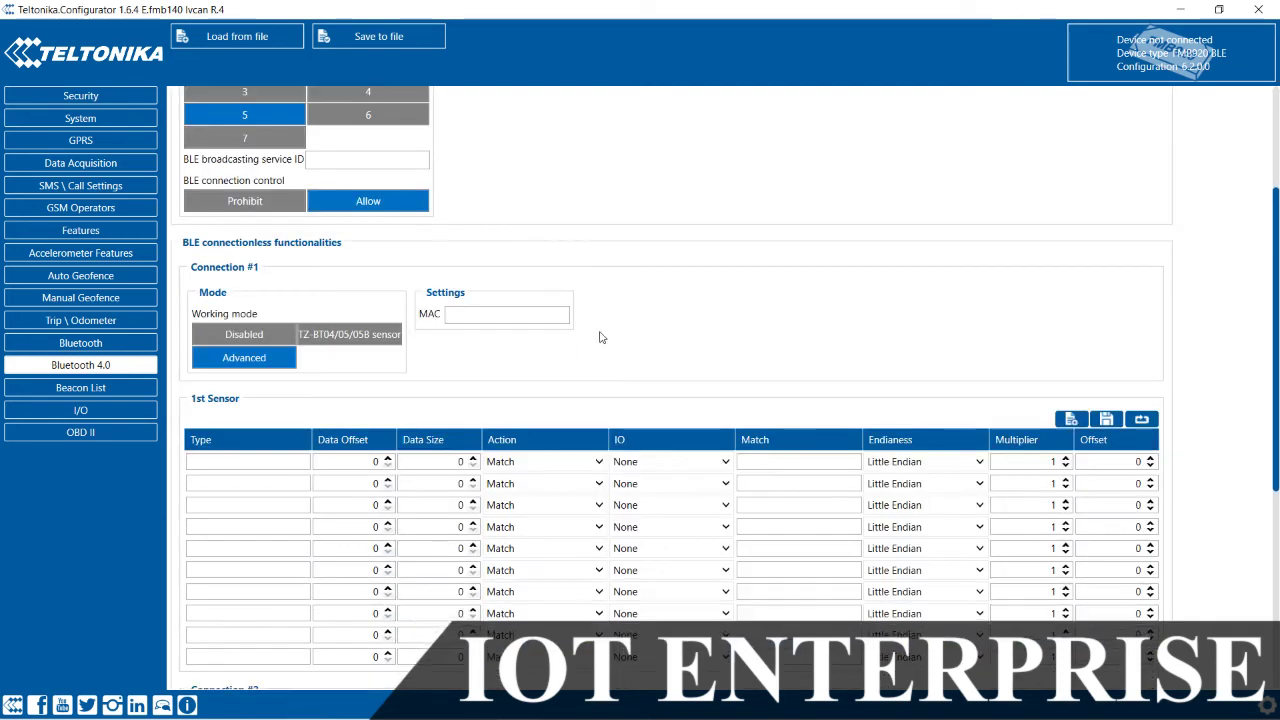
scroll(551, 300, "down", 3)
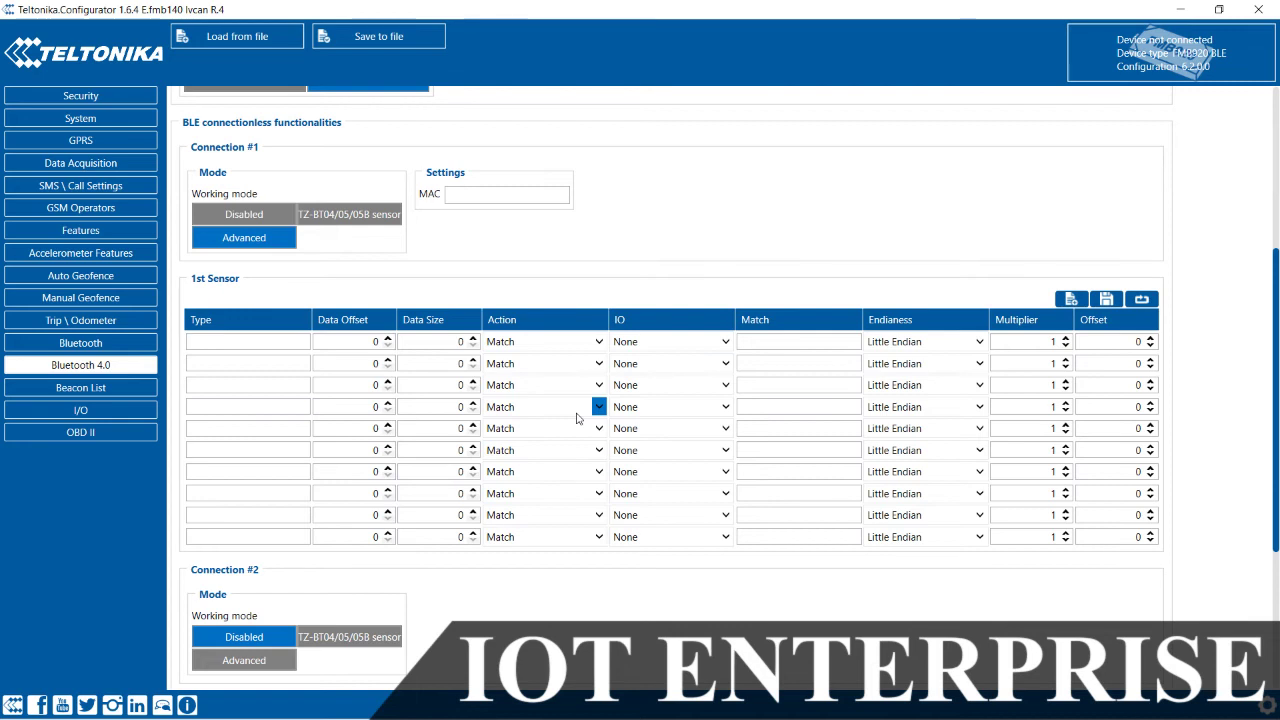
left_click(93, 390)
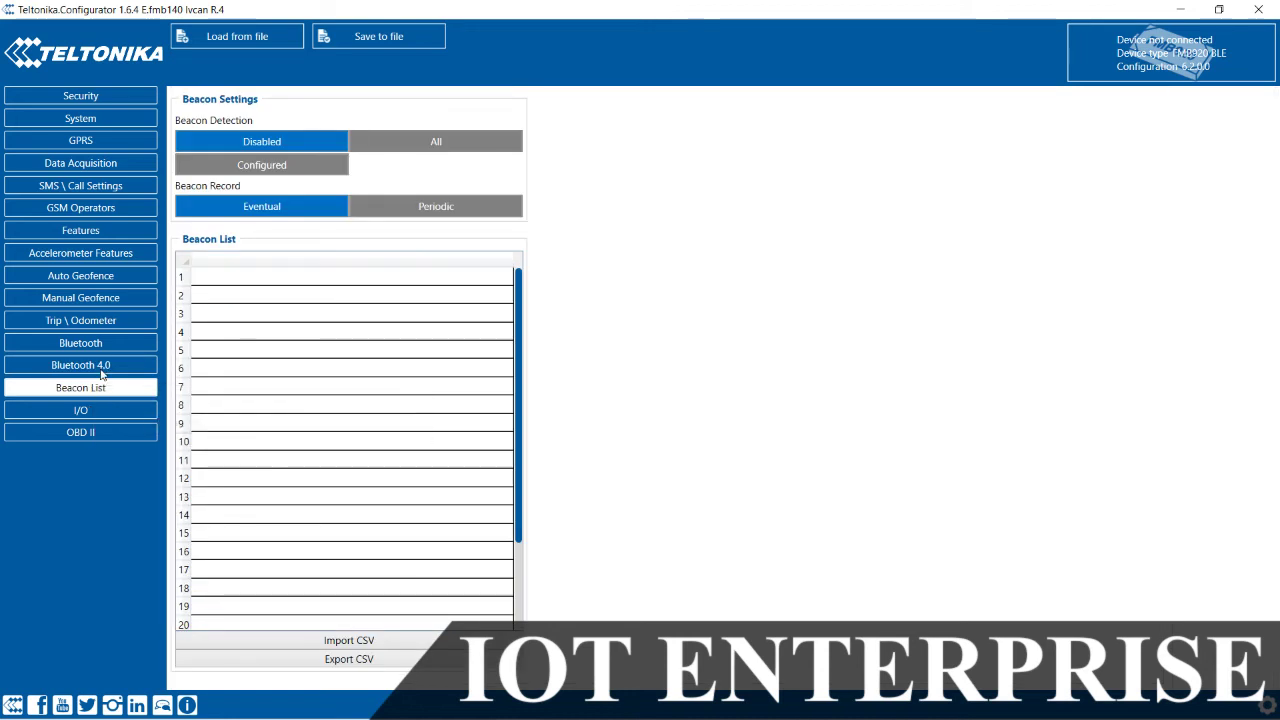
left_click(95, 366)
scroll(463, 490, "down", 1)
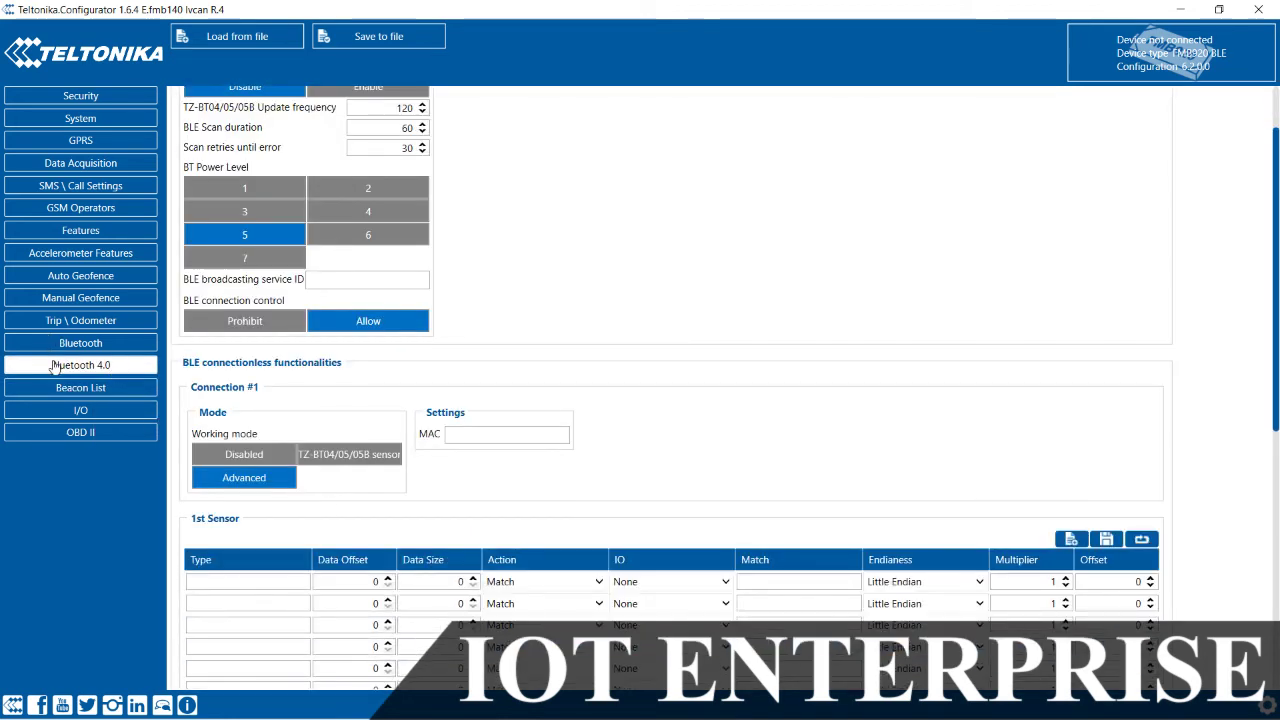
left_click(70, 388)
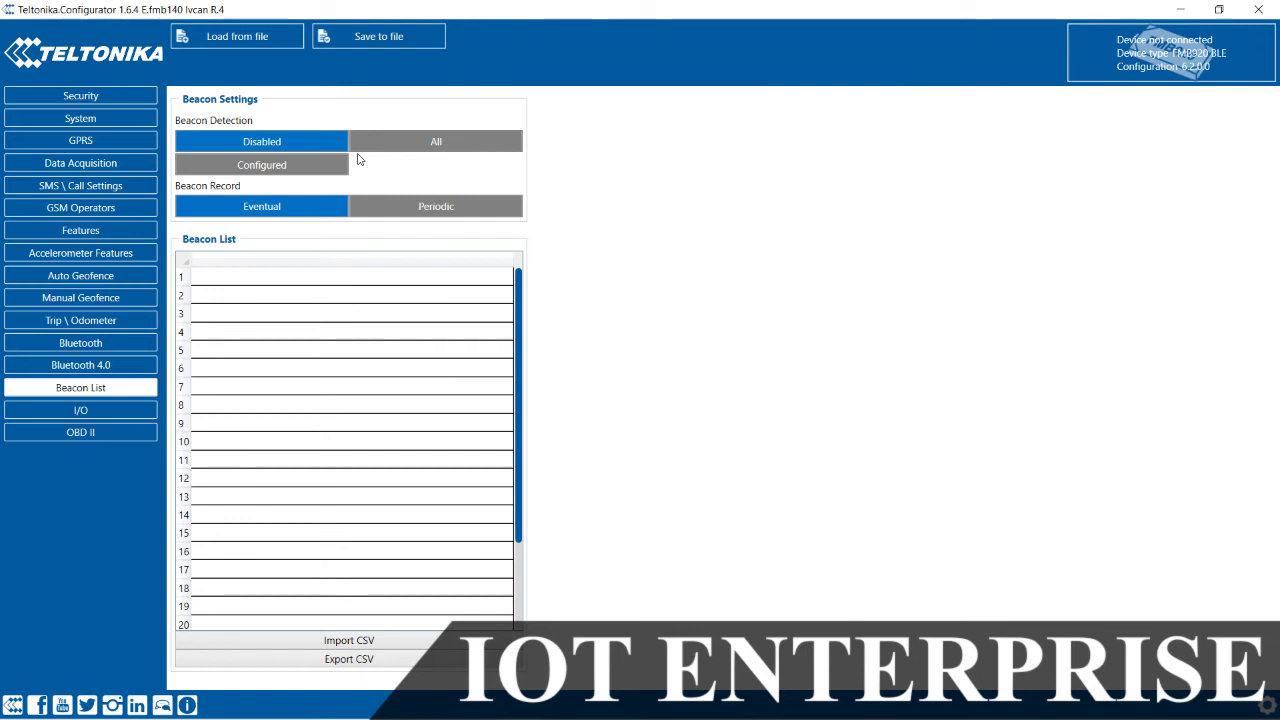
mouse_move(312, 316)
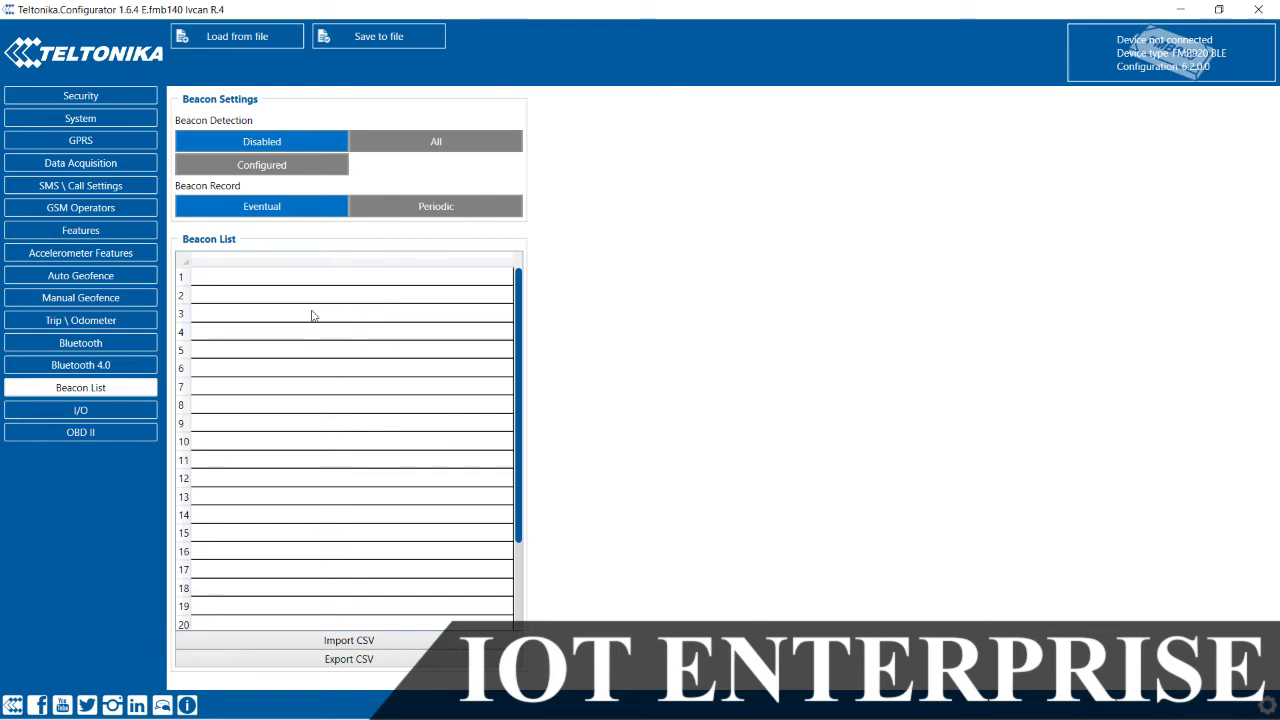
Step: In the I/O table, set GSM Cell ID and GSM Area Code priority to Low
left_click(101, 410)
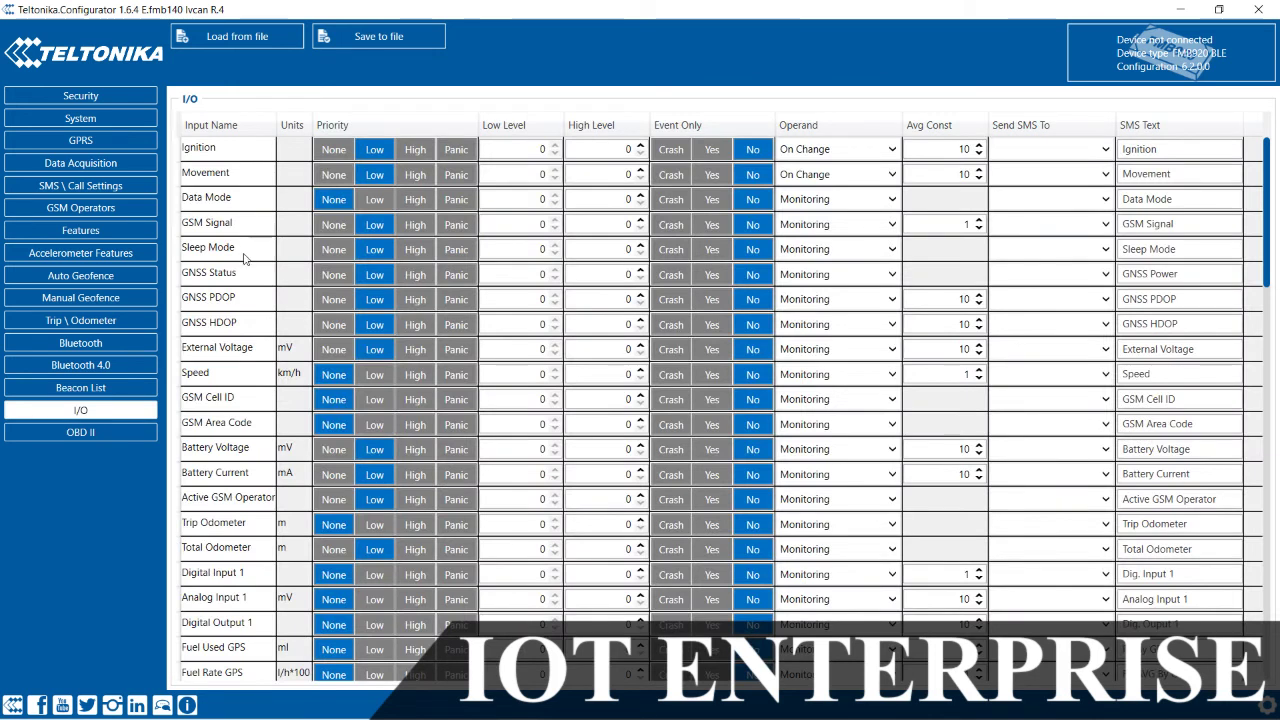
mouse_move(236, 254)
mouse_move(208, 280)
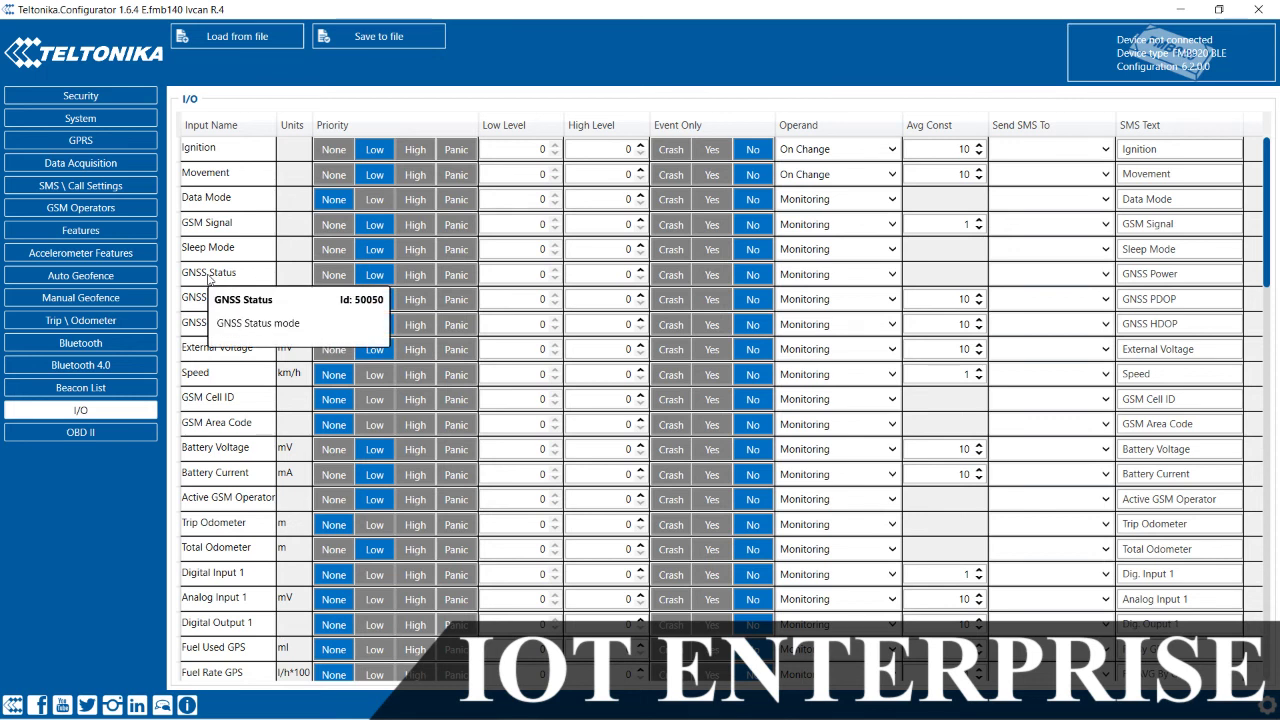
scroll(208, 280, "down", 2)
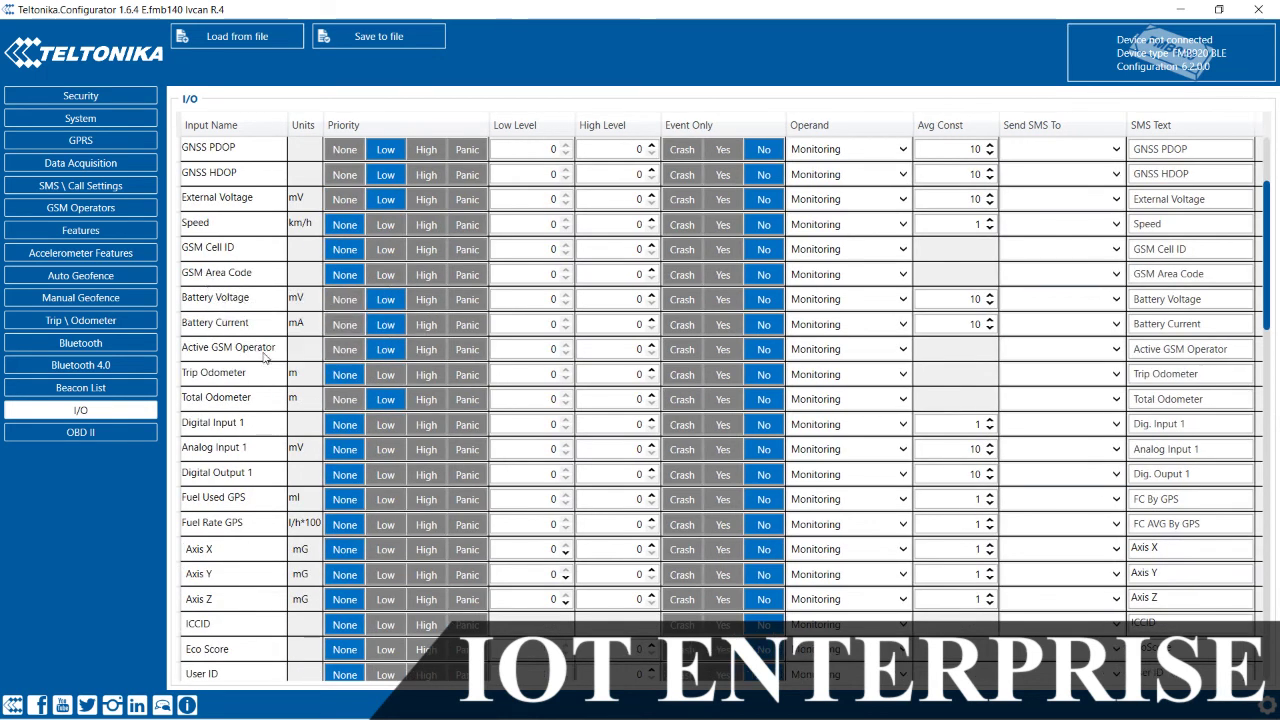
scroll(255, 360, "down", 5)
scroll(249, 363, "up", 7)
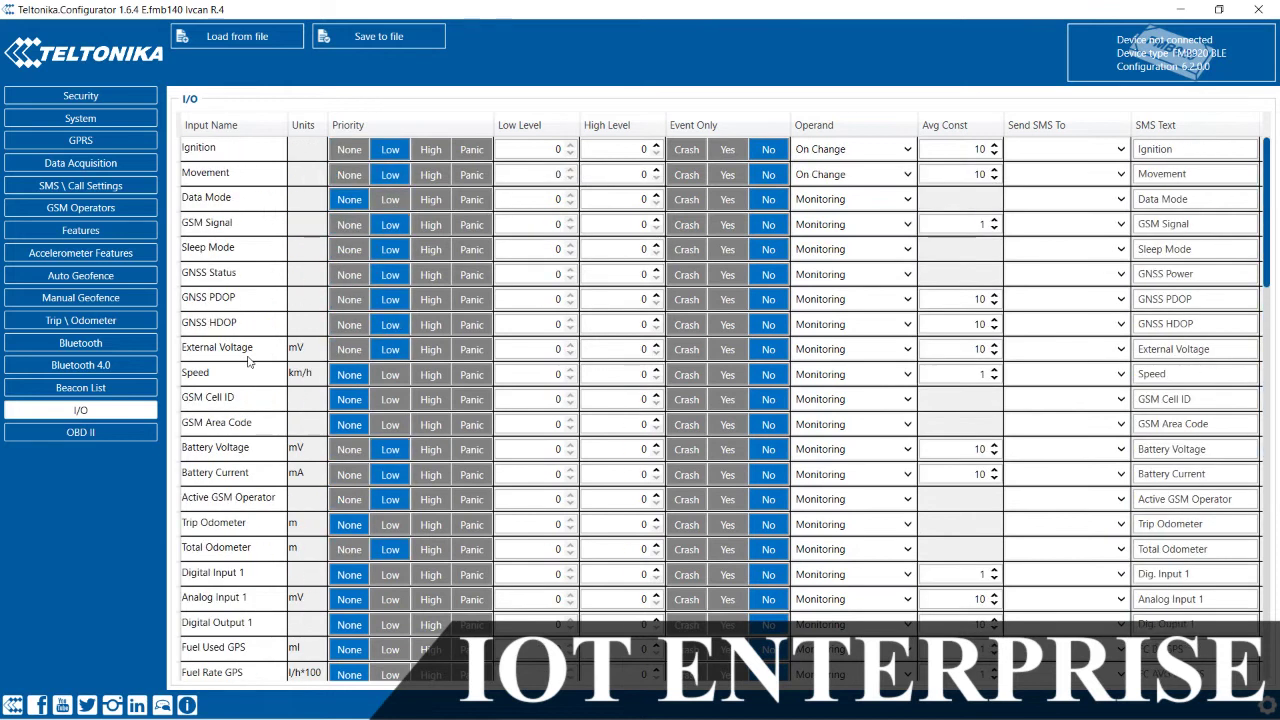
mouse_move(226, 357)
left_click(390, 400)
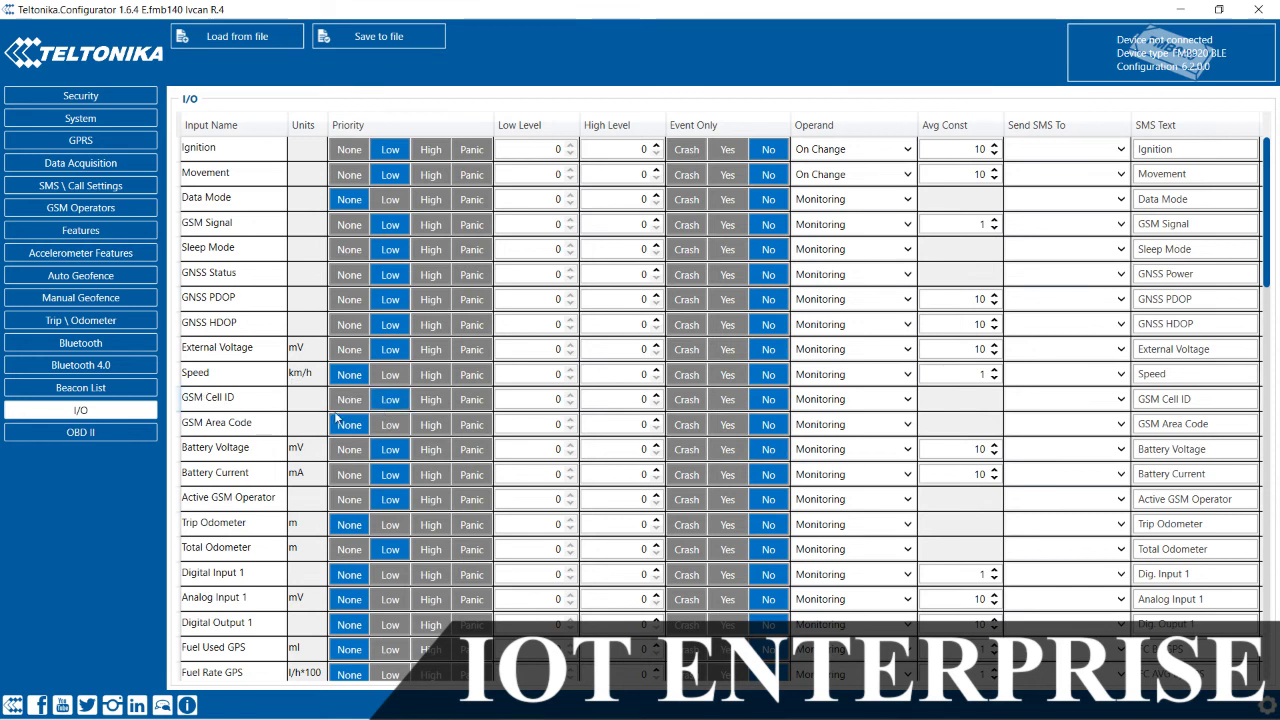
left_click(390, 427)
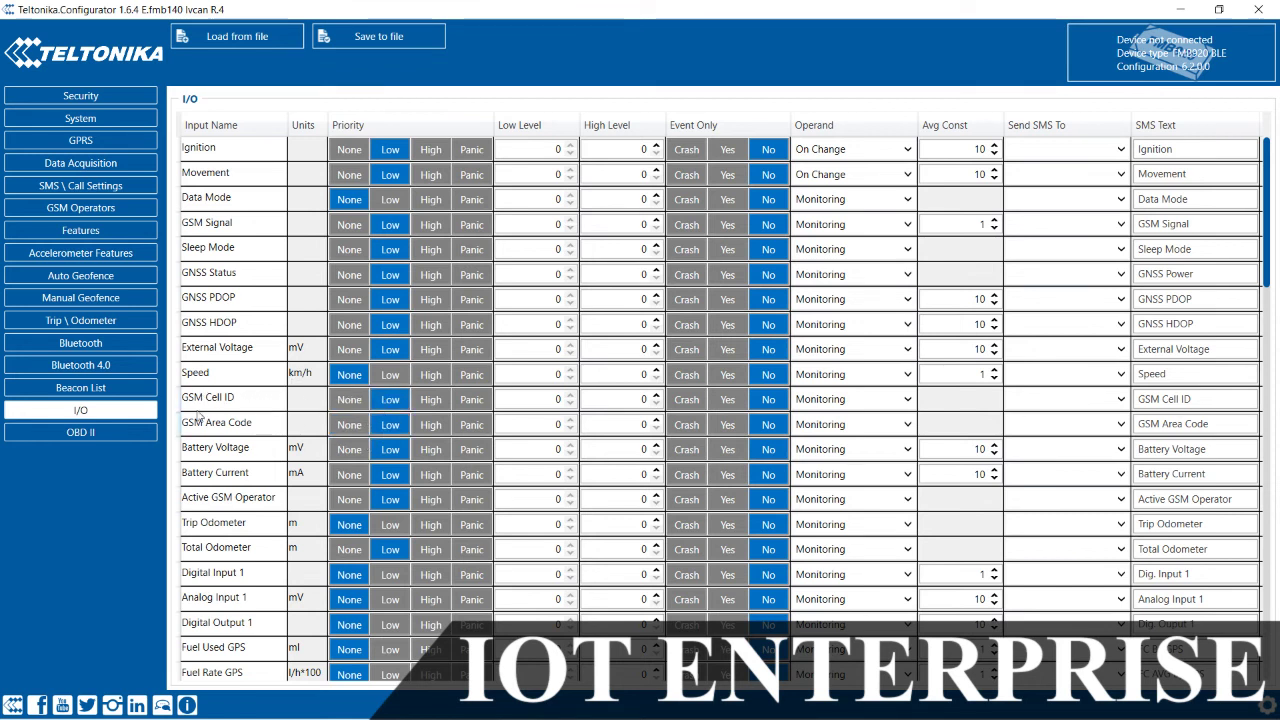
Step: Set Digital Input 1, Analog Input 1 and Digital Output 1 priority to Low
scroll(400, 432, "down", 1)
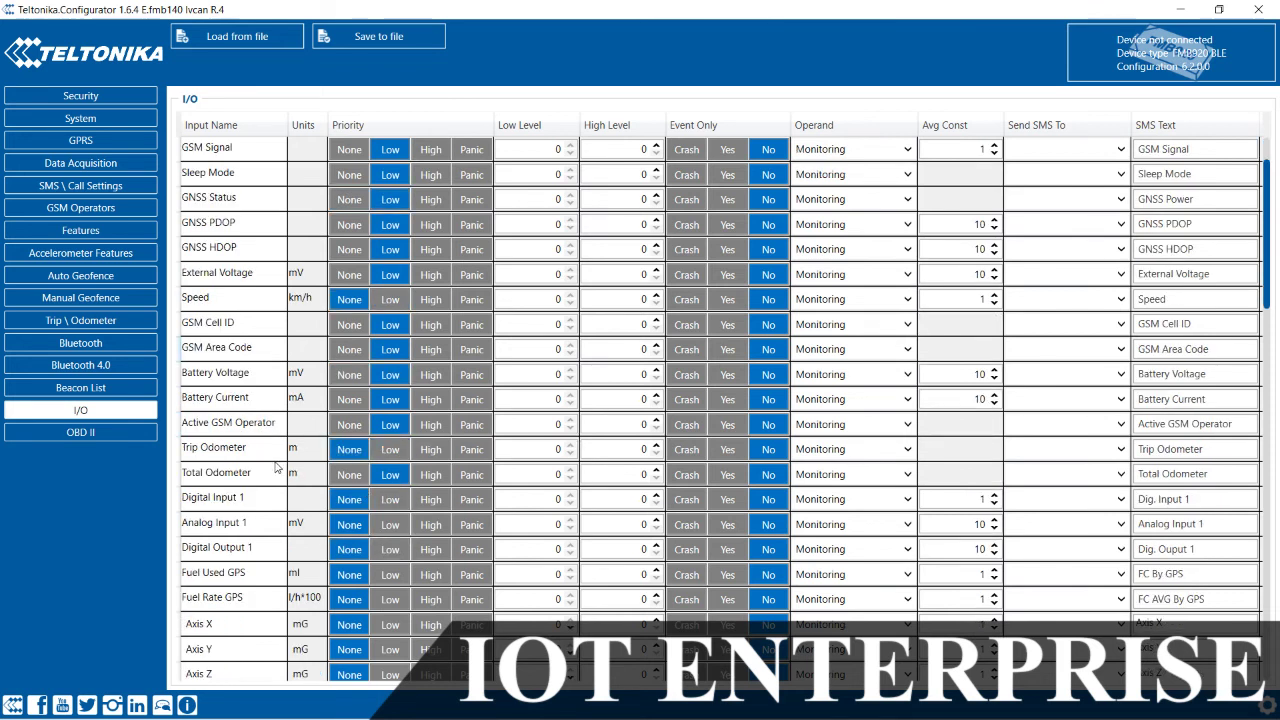
left_click(400, 501)
left_click(397, 527)
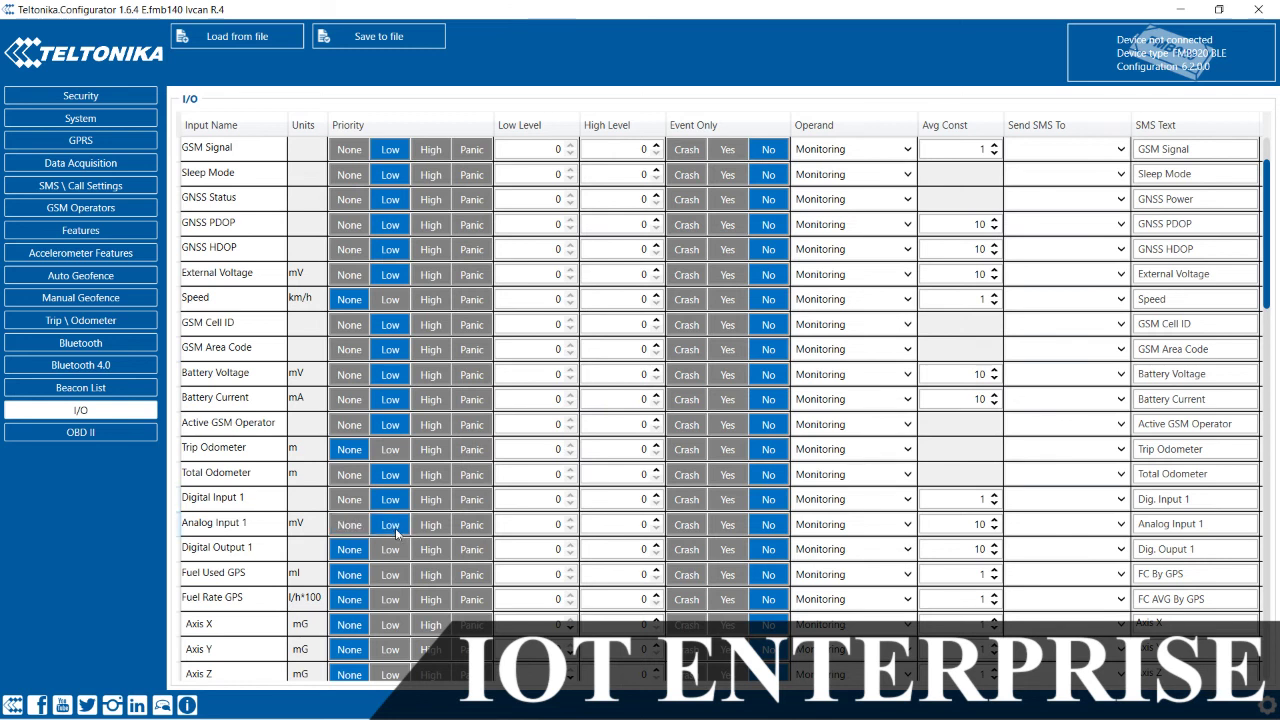
left_click(392, 550)
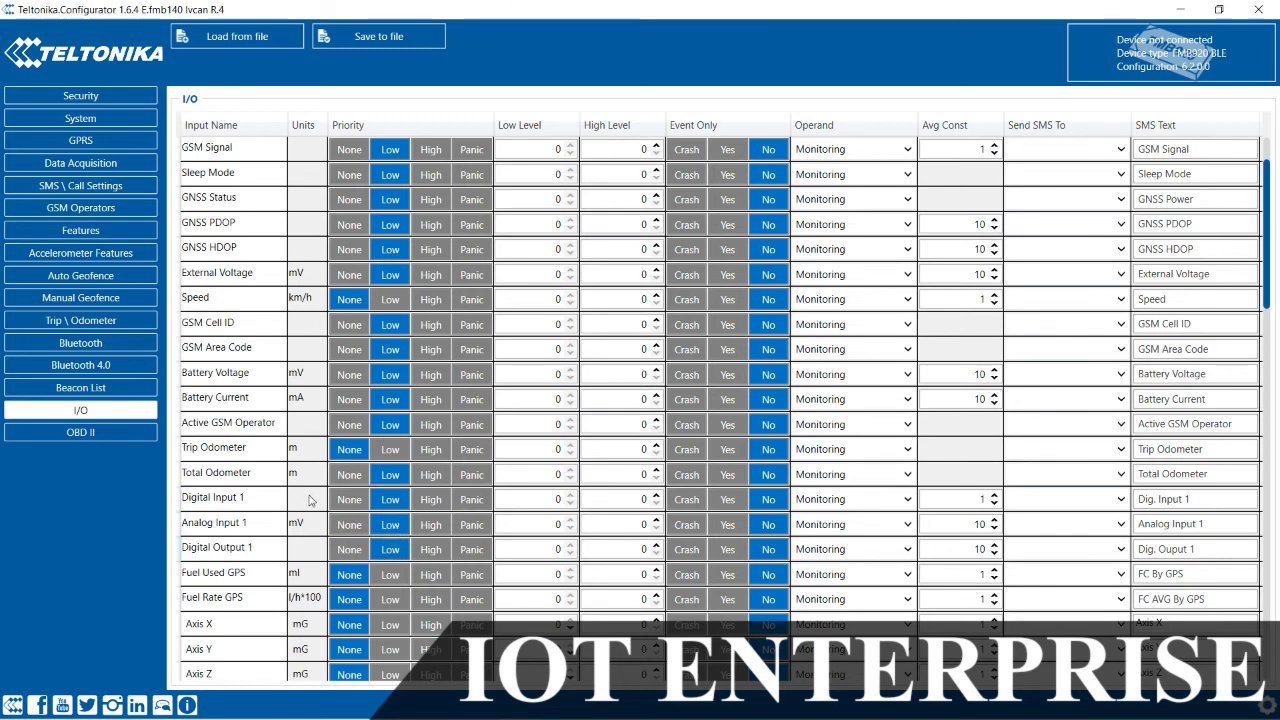
Step: Bring up the operand choices for Analog Input 1
scroll(288, 500, "down", 20)
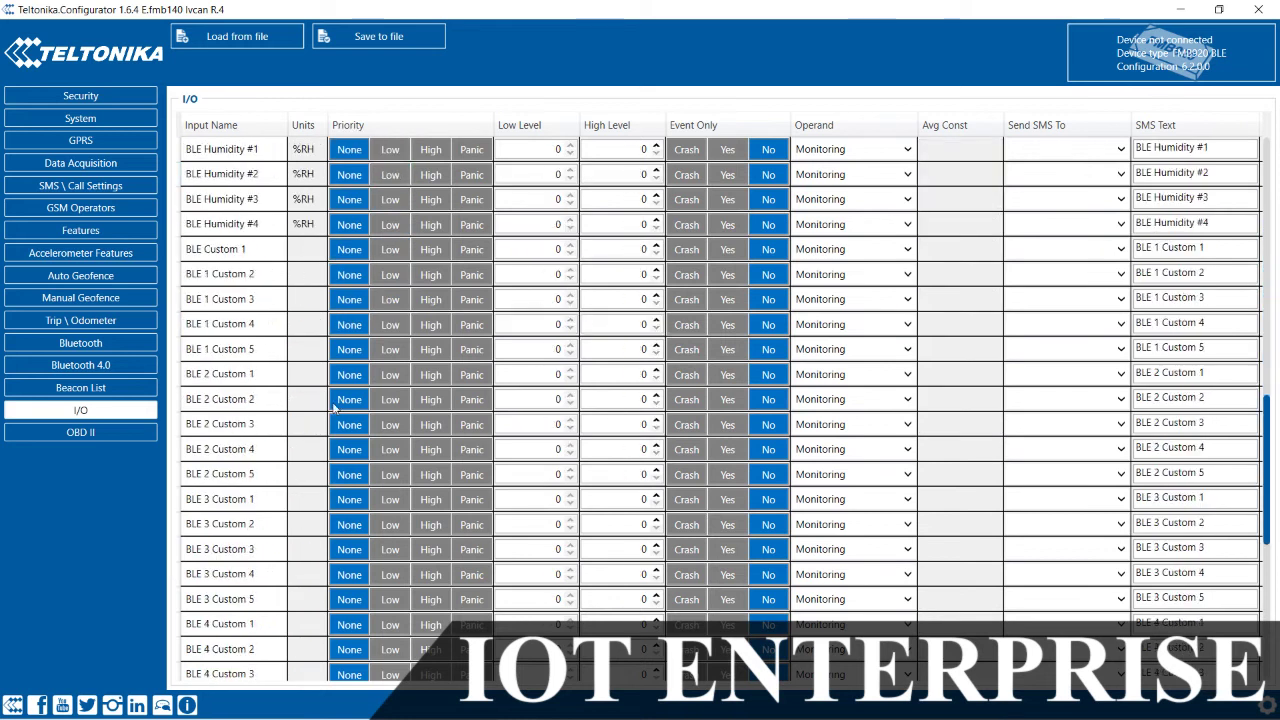
scroll(334, 405, "down", 3)
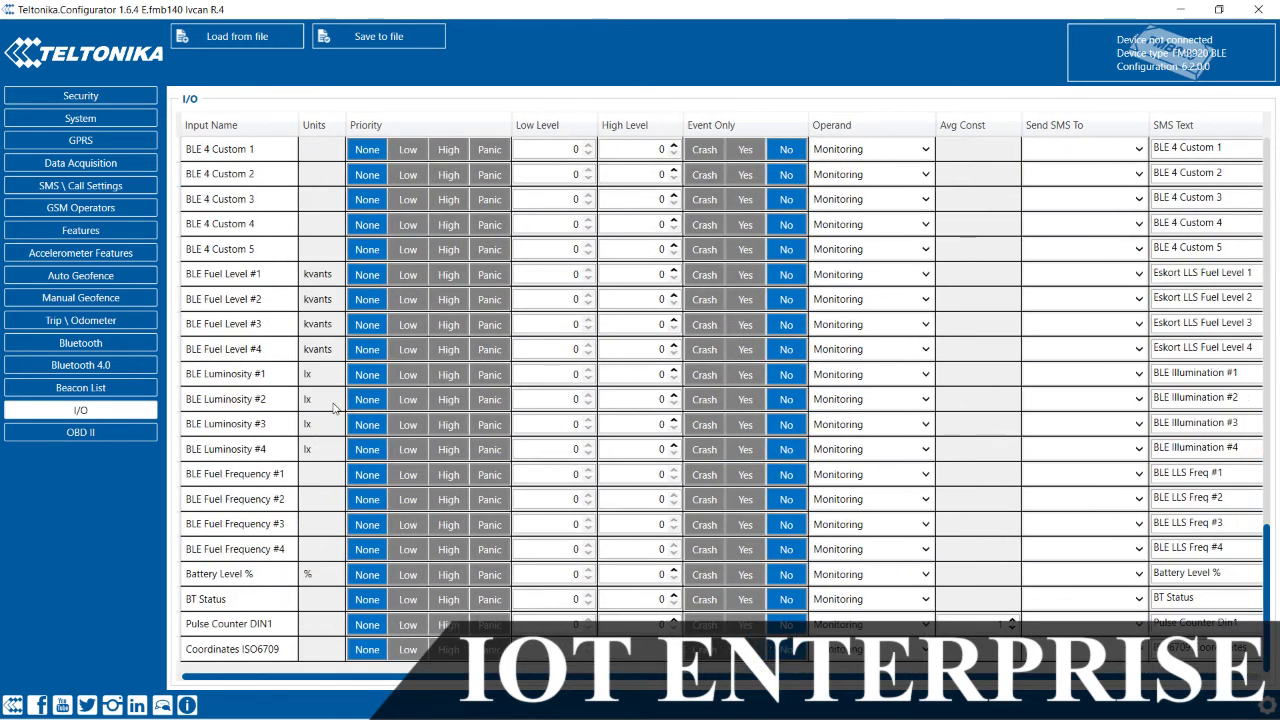
scroll(334, 405, "up", 15)
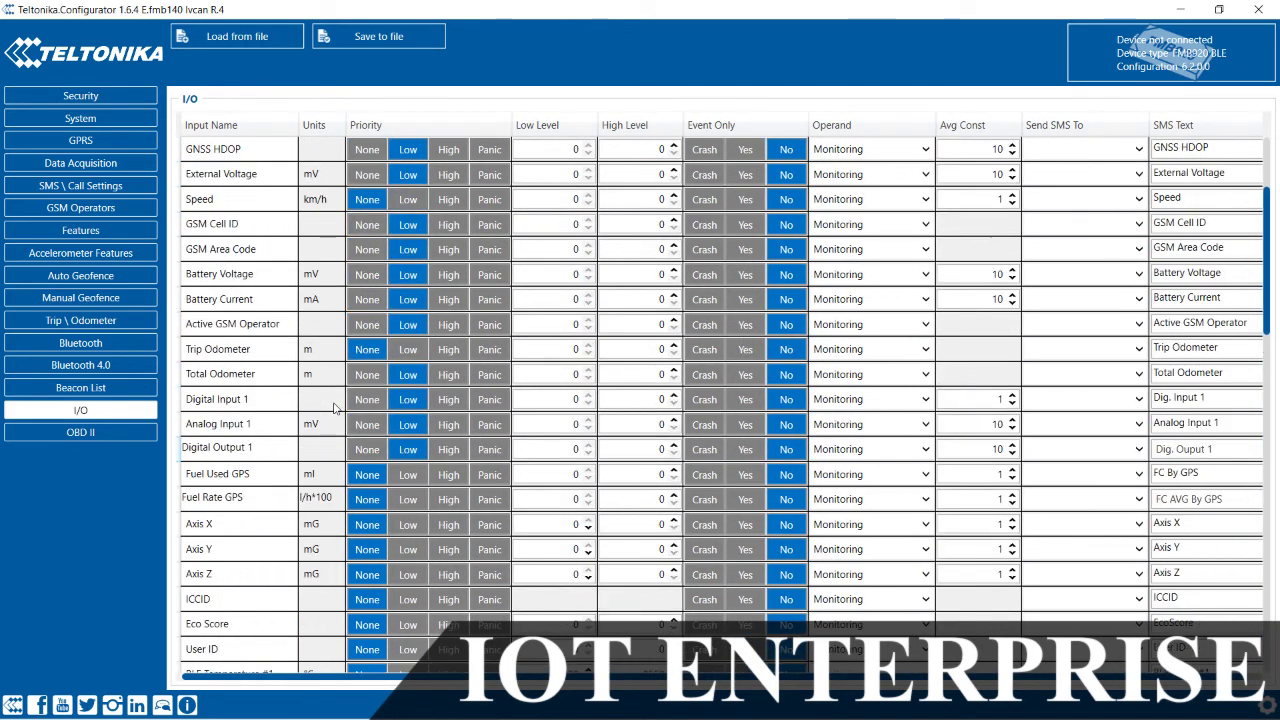
scroll(334, 405, "up", 2)
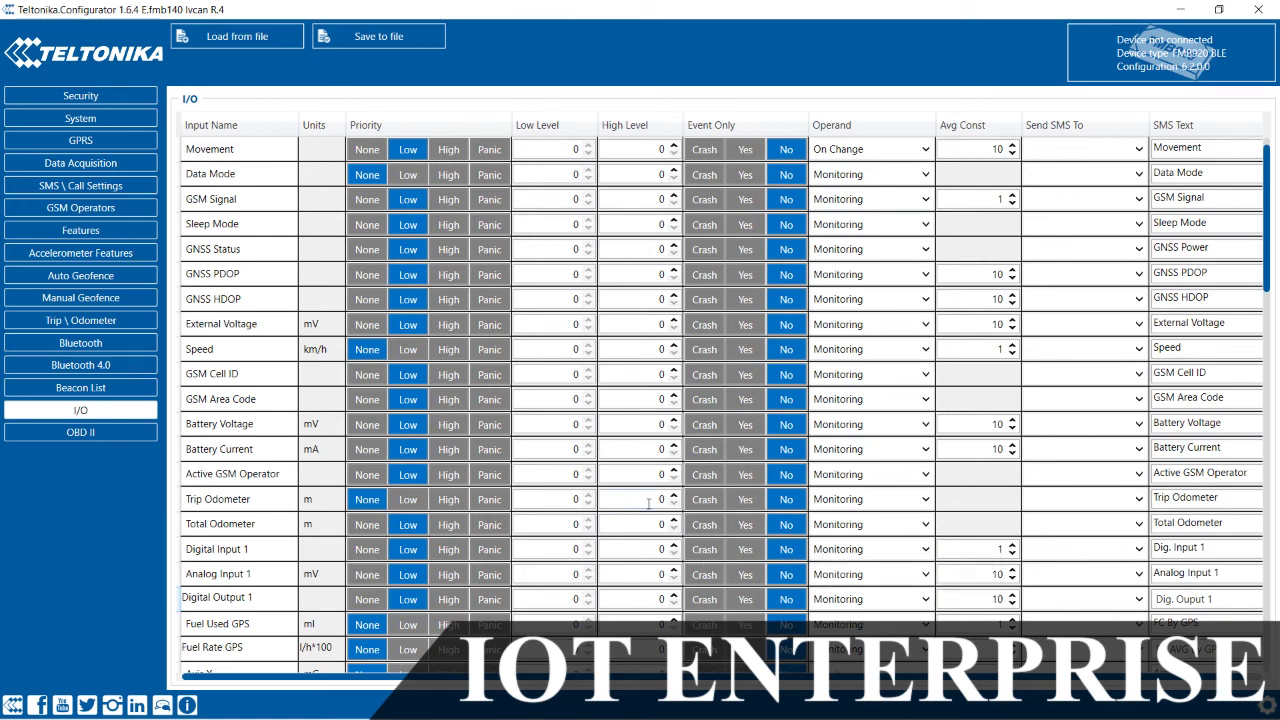
scroll(857, 575, "down", 2)
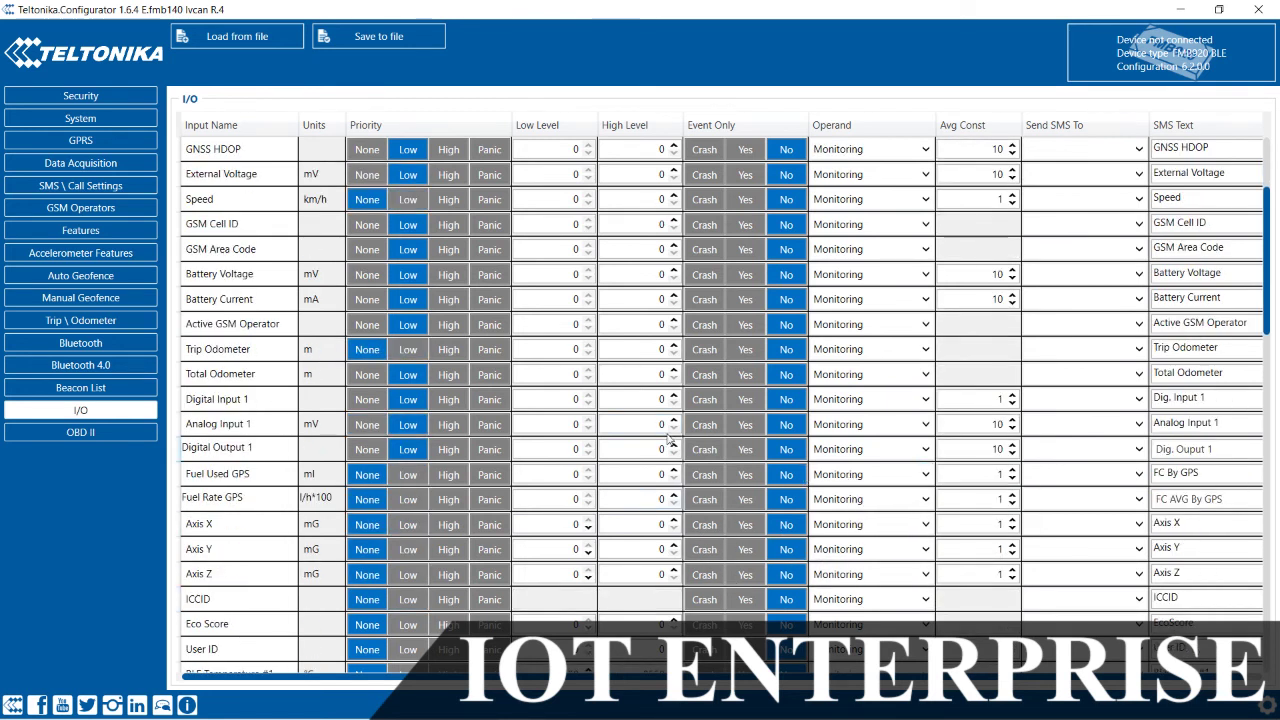
left_click(832, 427)
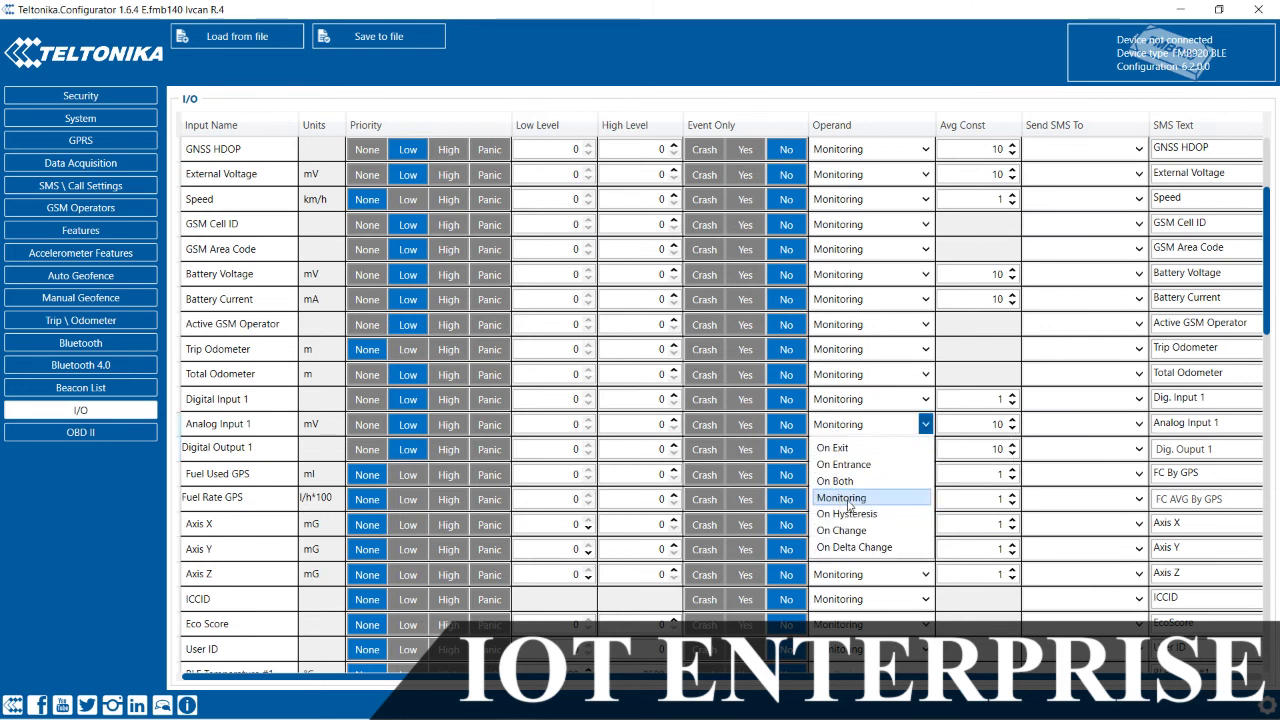